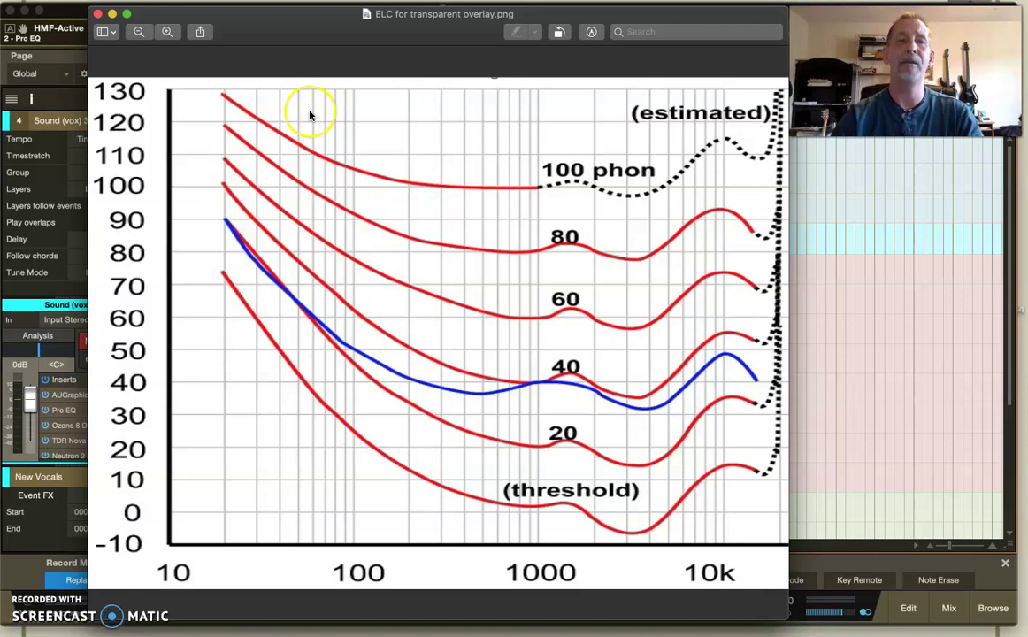
- Switch to Studio One and load the ELC Start 1 (100%) preset into the Pro EQ on the Sound (vox) 3 track
{"action": "left_click", "coordinate": [68, 413]}
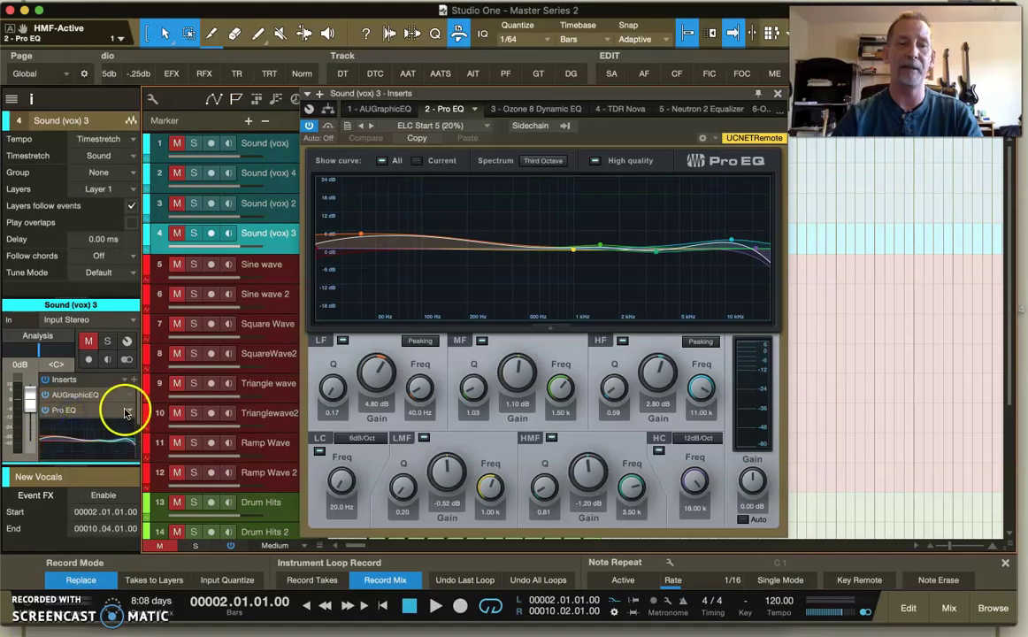
{"action": "left_click", "coordinate": [487, 125]}
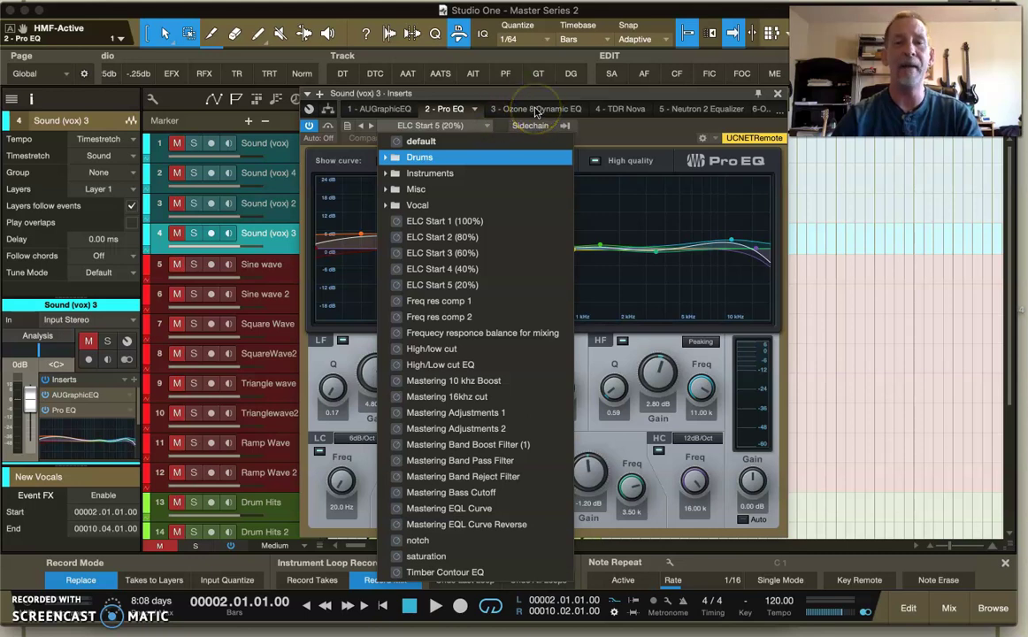
{"action": "left_click", "coordinate": [541, 123]}
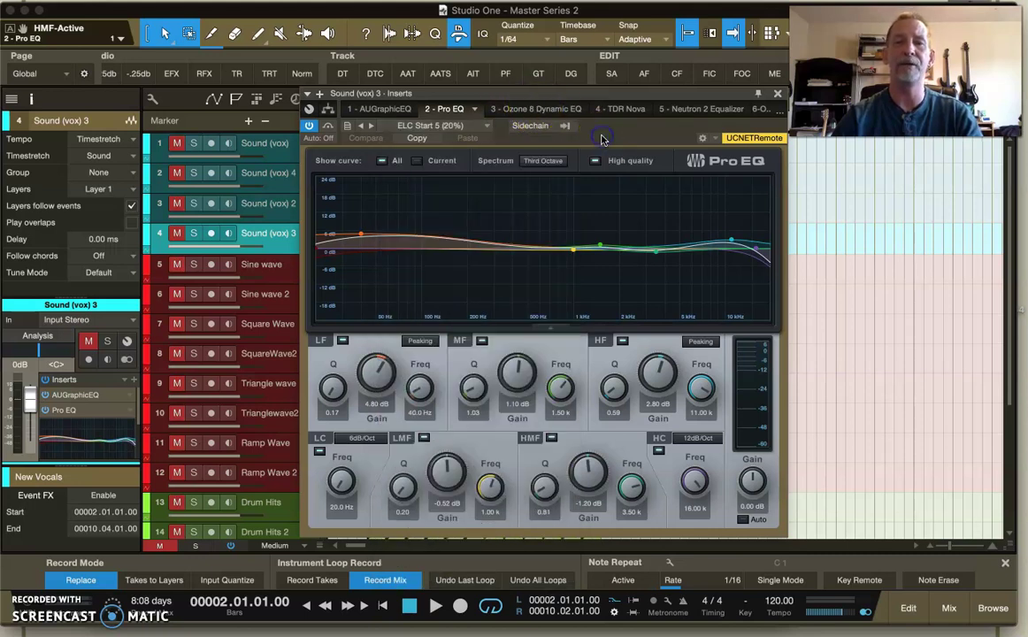
{"action": "left_click", "coordinate": [487, 128]}
{"action": "left_click", "coordinate": [433, 223]}
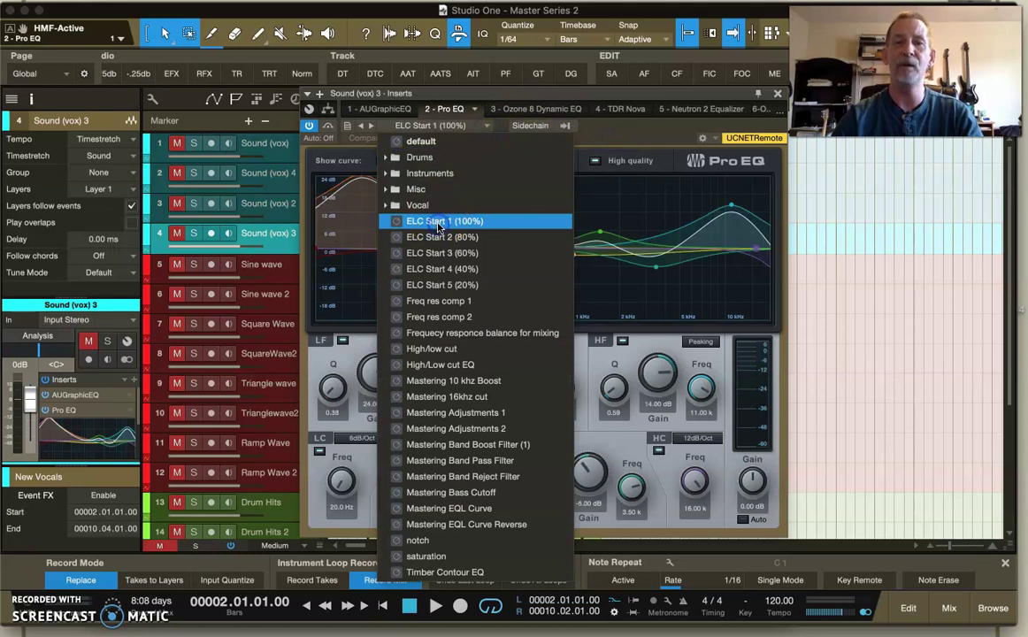
{"action": "left_click", "coordinate": [561, 124]}
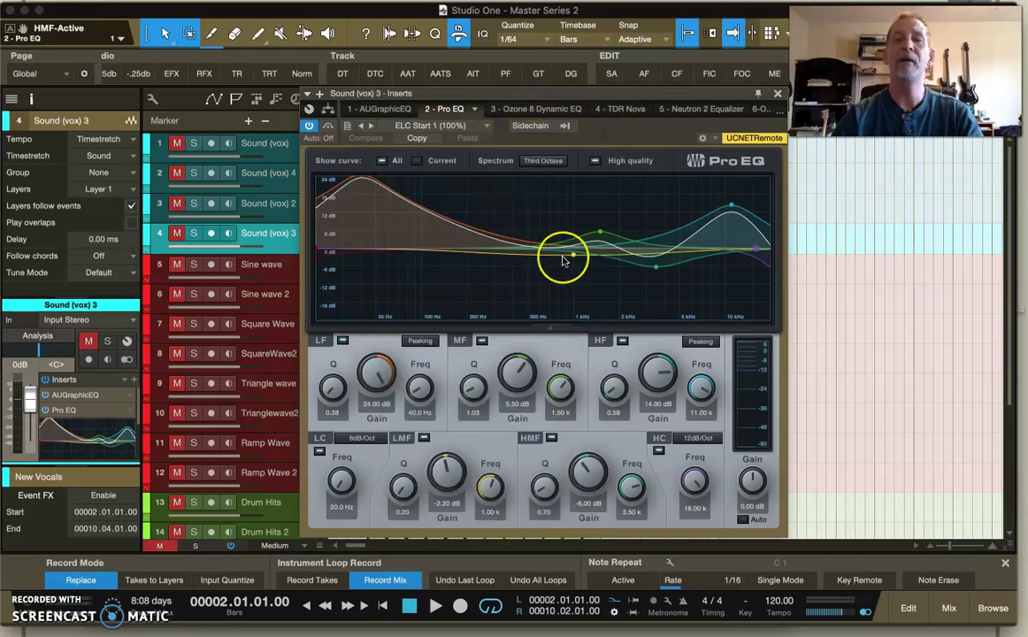
{"action": "left_click_drag", "start_coordinate": [571, 256], "coordinate": [597, 246]}
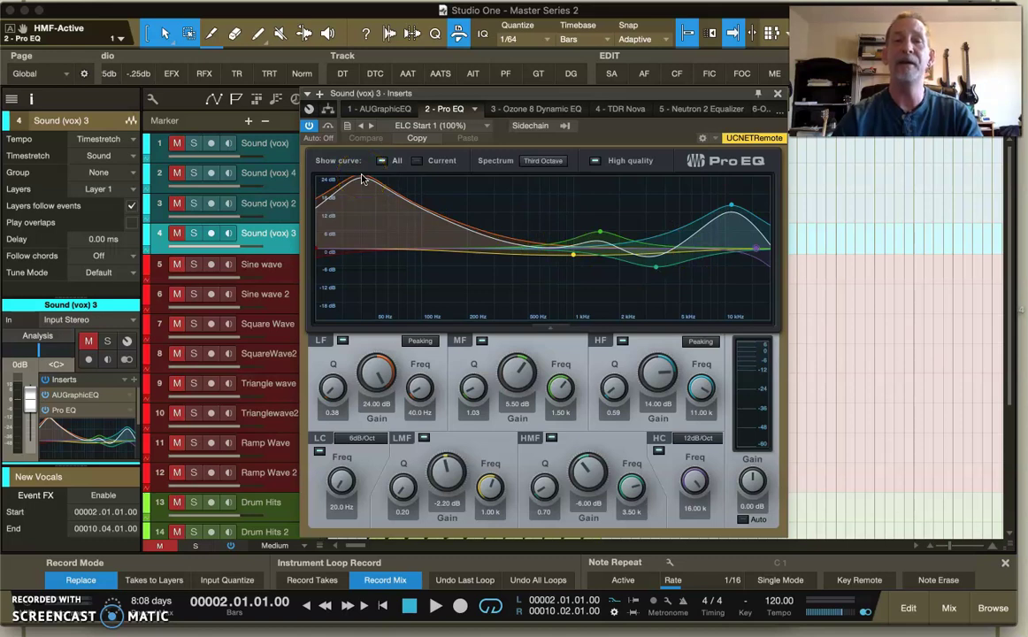
- View the equal-loudness contour image to compare it with the EQ curve, and return to Studio One
{"action": "mouse_move", "coordinate": [601, 626]}
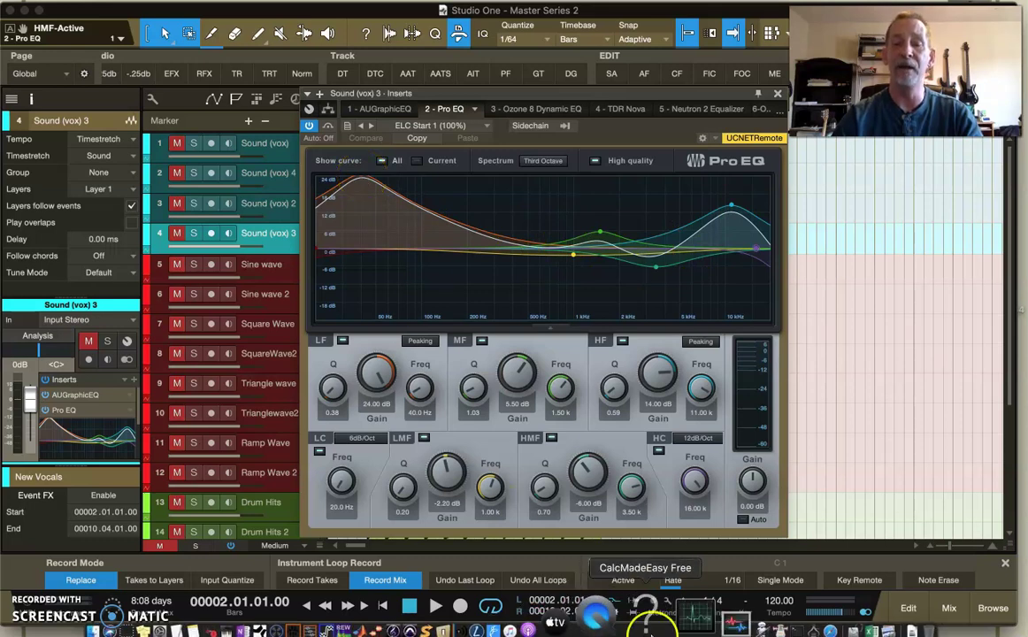
{"action": "left_click", "coordinate": [810, 625]}
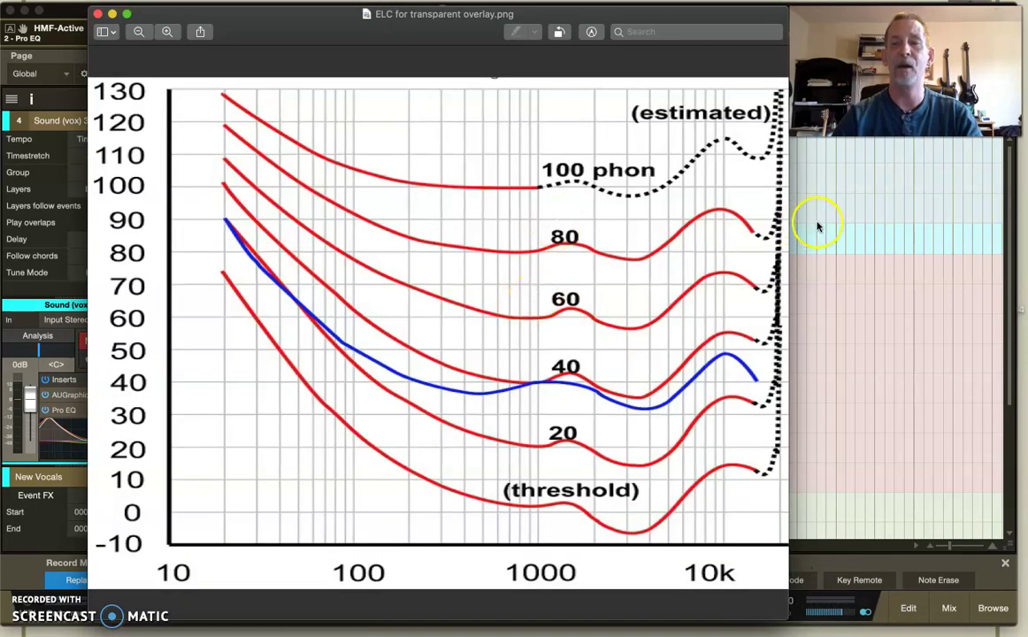
{"action": "left_click", "coordinate": [821, 253]}
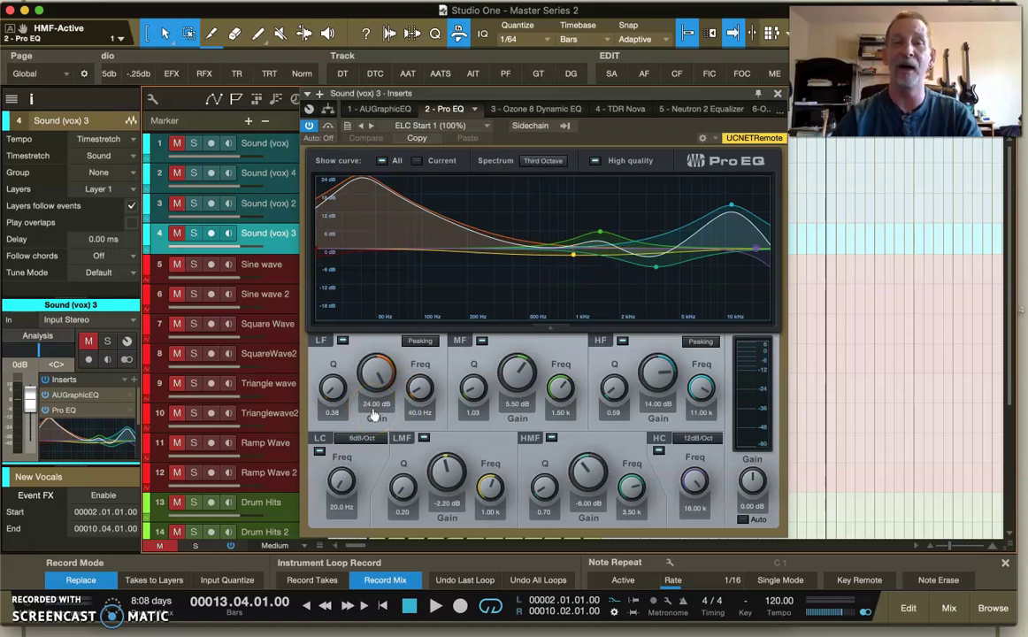
- Load the ELC Start 3 (60%) preset in Pro EQ
{"action": "left_click", "coordinate": [486, 129]}
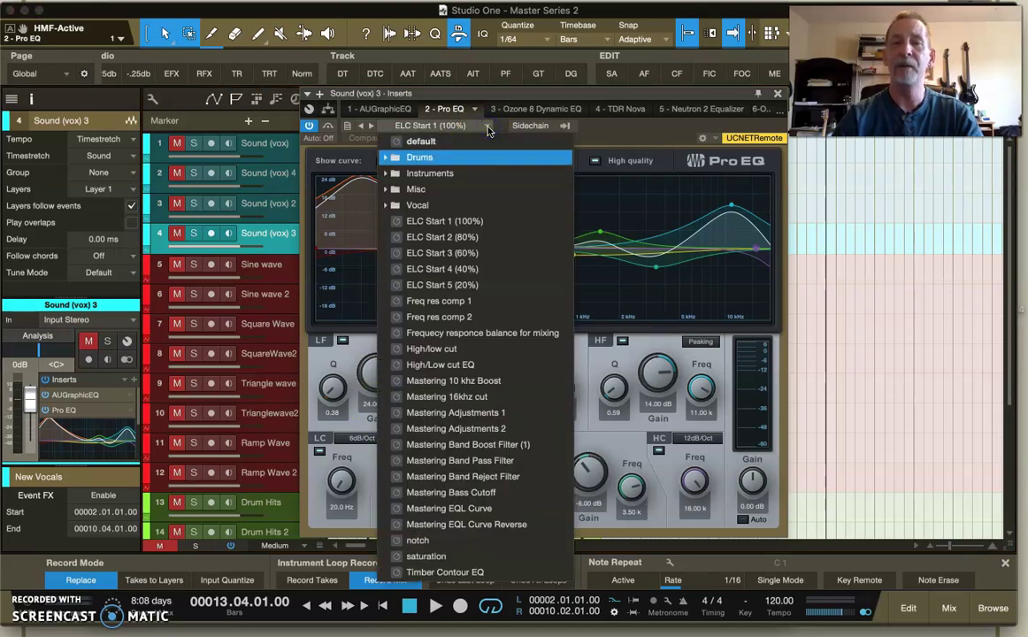
{"action": "left_click", "coordinate": [550, 123]}
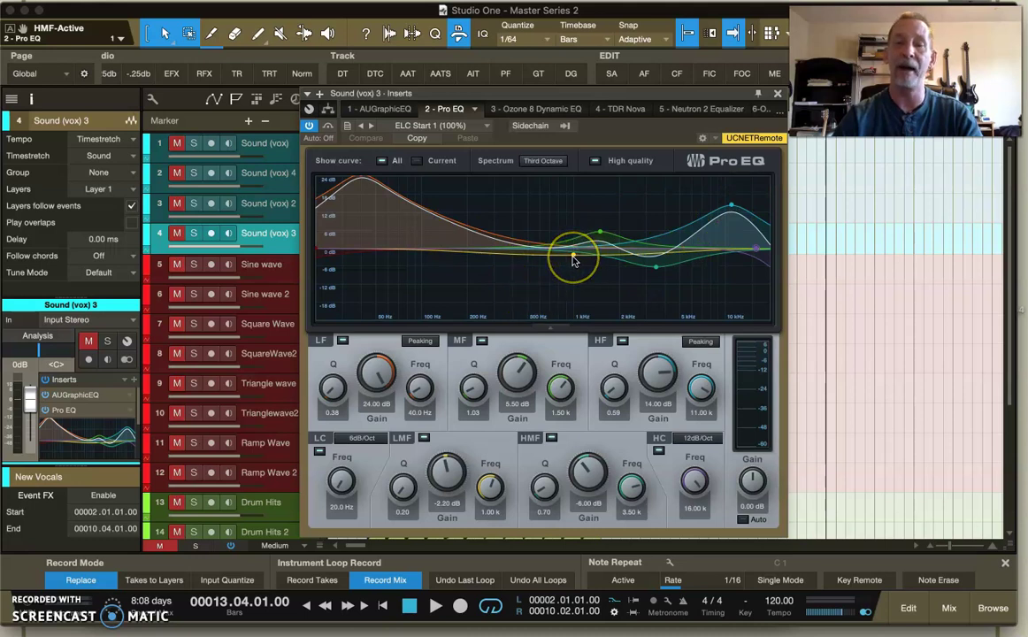
{"action": "mouse_move", "coordinate": [562, 254]}
{"action": "left_mouse_down"}
{"action": "mouse_move", "coordinate": [592, 232]}
{"action": "mouse_move", "coordinate": [597, 248]}
{"action": "left_mouse_up"}
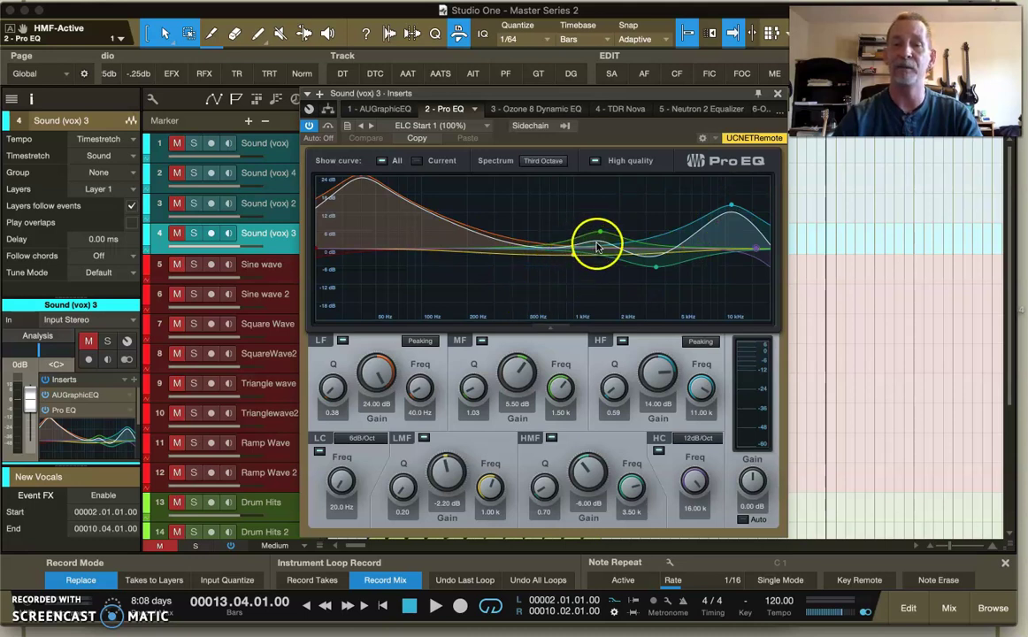
{"action": "left_click", "coordinate": [486, 127]}
{"action": "left_click_drag", "start_coordinate": [469, 197], "coordinate": [622, 131]}
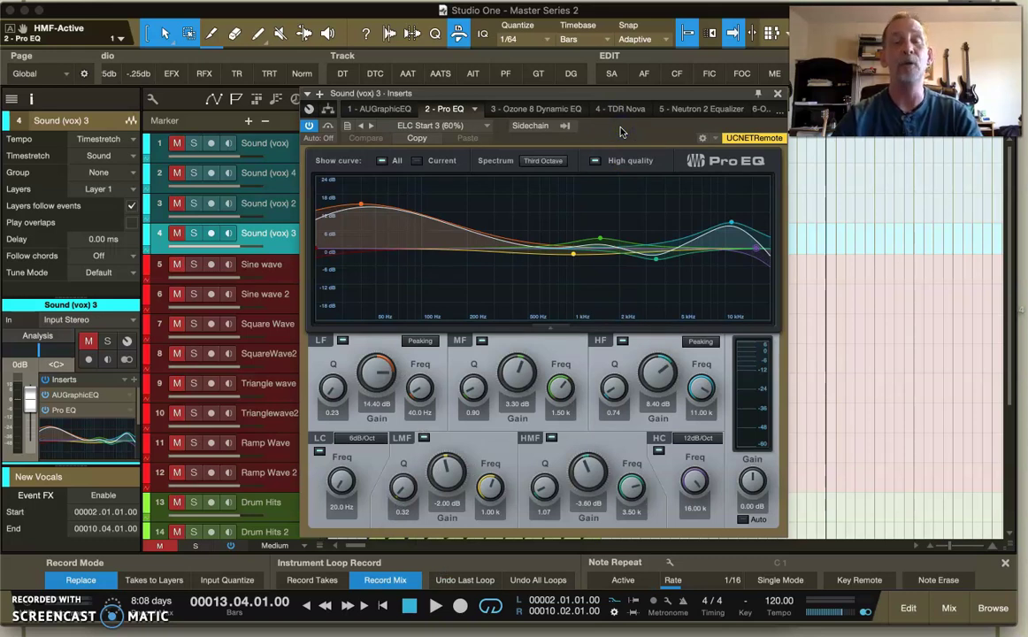
- Replace the current Pro EQ preset with ELC Start 4 (40%)
{"action": "left_click", "coordinate": [487, 128]}
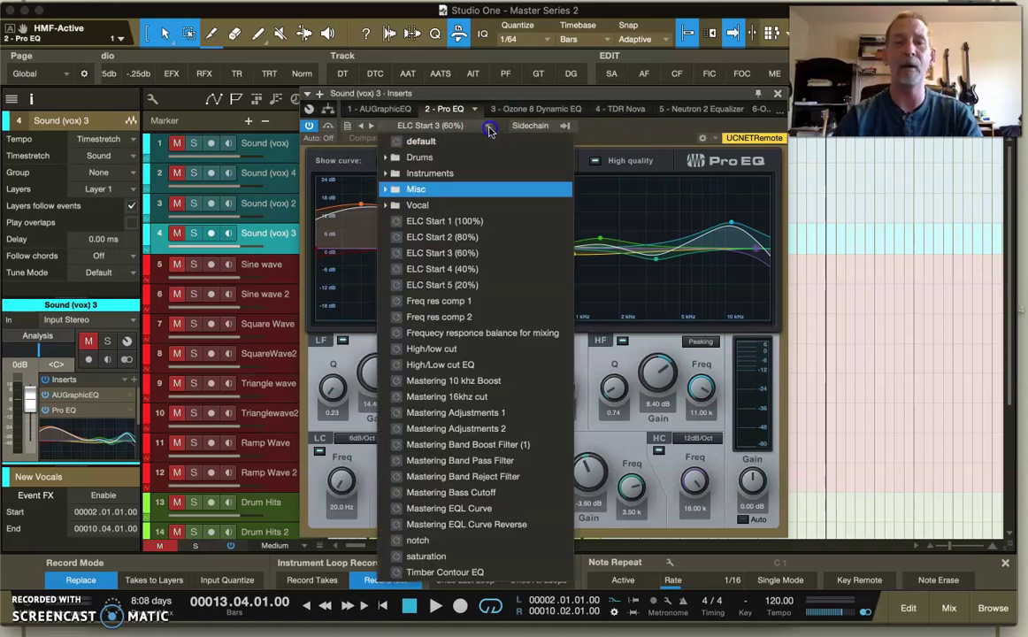
{"action": "left_click", "coordinate": [440, 269]}
{"action": "left_click", "coordinate": [617, 152]}
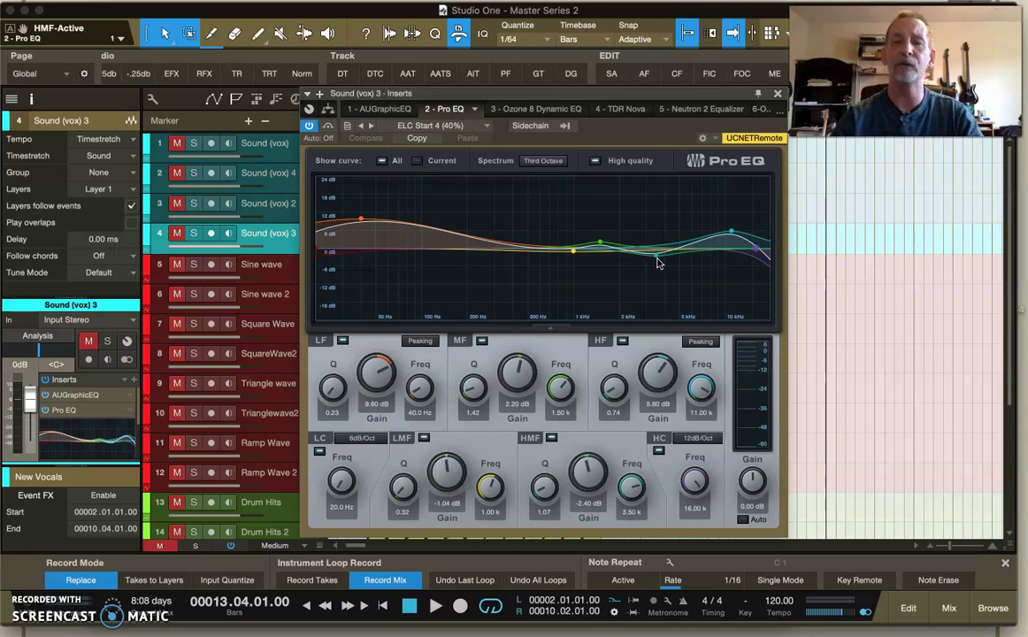
- Set Band 6 of the Ozone 8 Dynamic EQ insert to Up mode and reposition the plug-in window to show it fully
{"action": "left_click", "coordinate": [538, 111]}
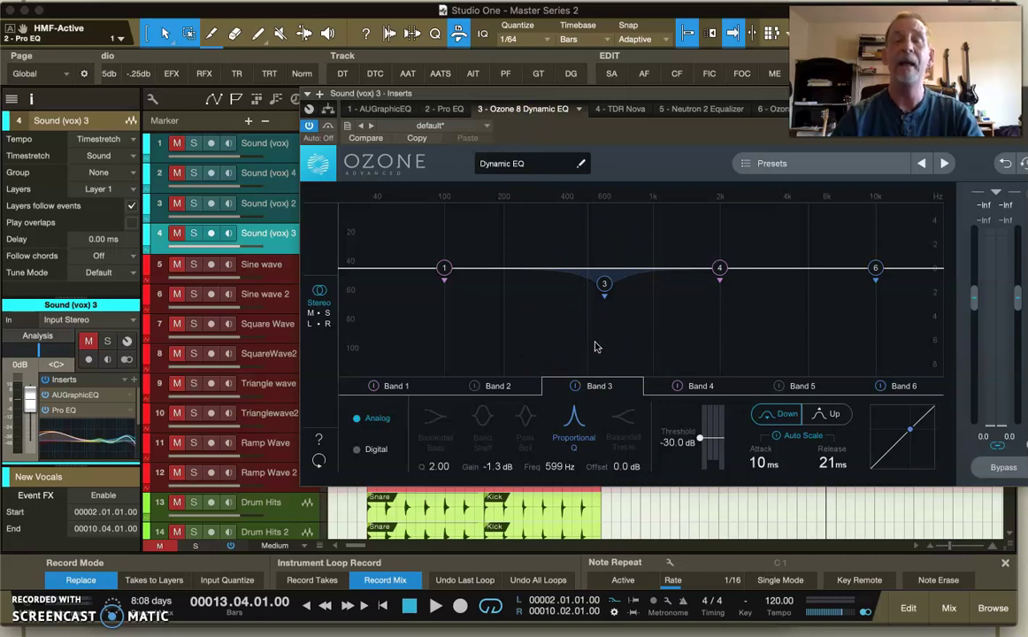
{"action": "left_click", "coordinate": [604, 285]}
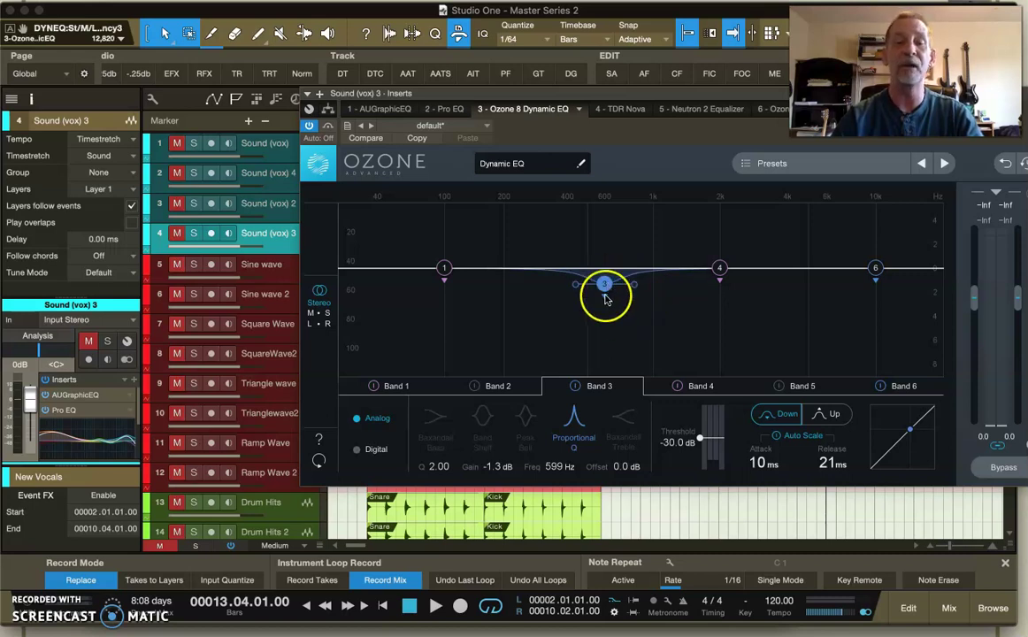
{"action": "left_click", "coordinate": [875, 272]}
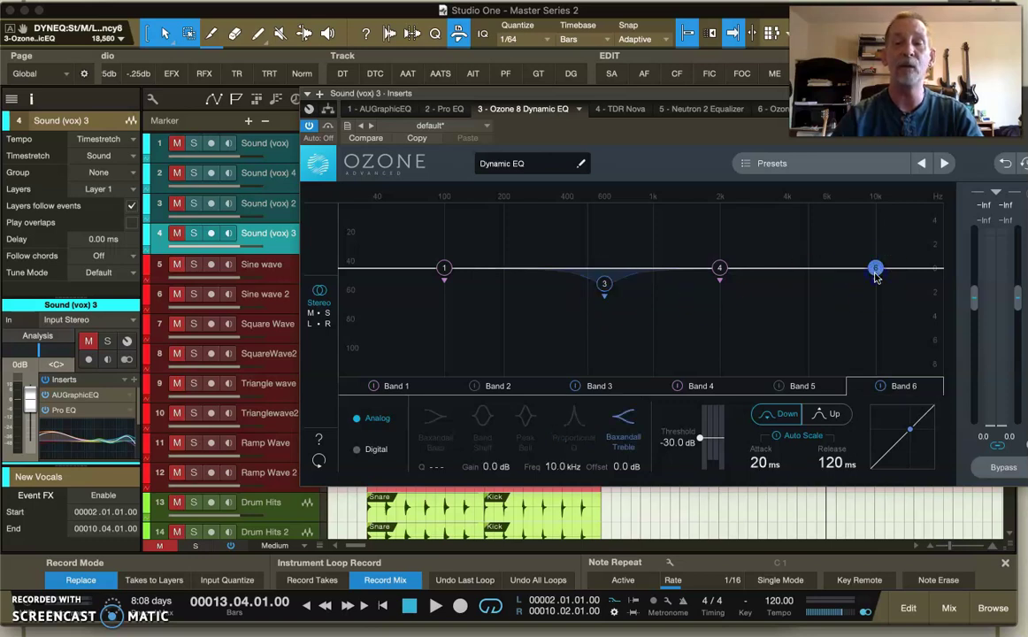
{"action": "left_click", "coordinate": [877, 269]}
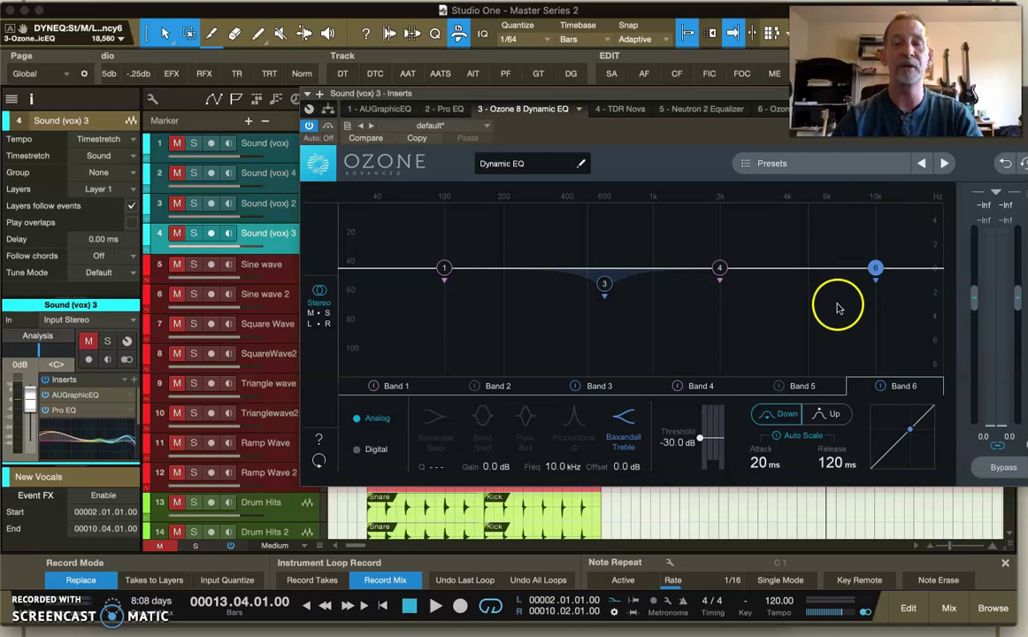
{"action": "left_click", "coordinate": [829, 414]}
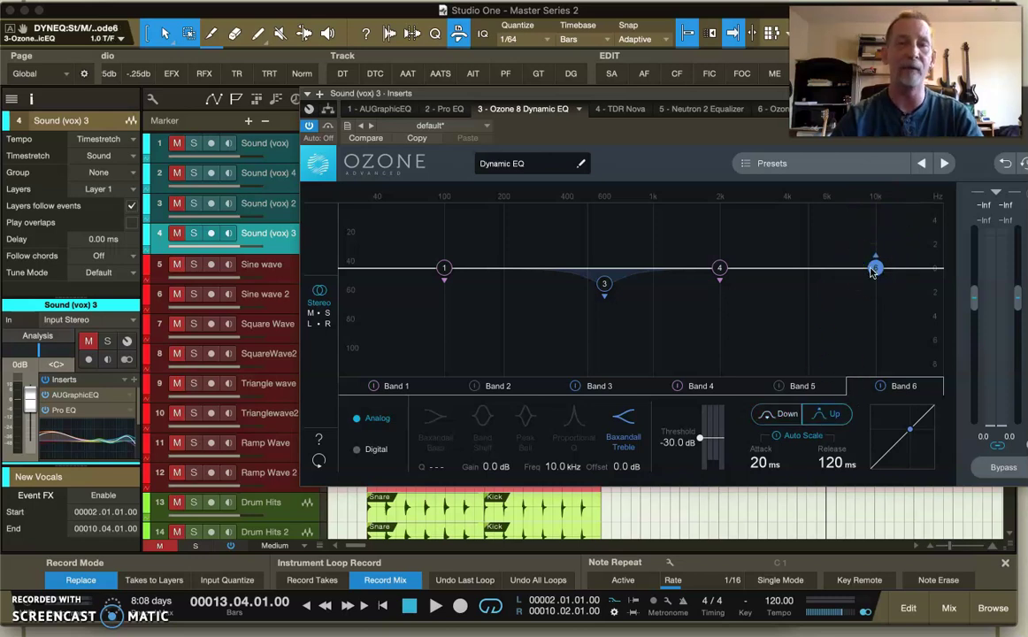
{"action": "left_click_drag", "start_coordinate": [653, 93], "coordinate": [580, 104]}
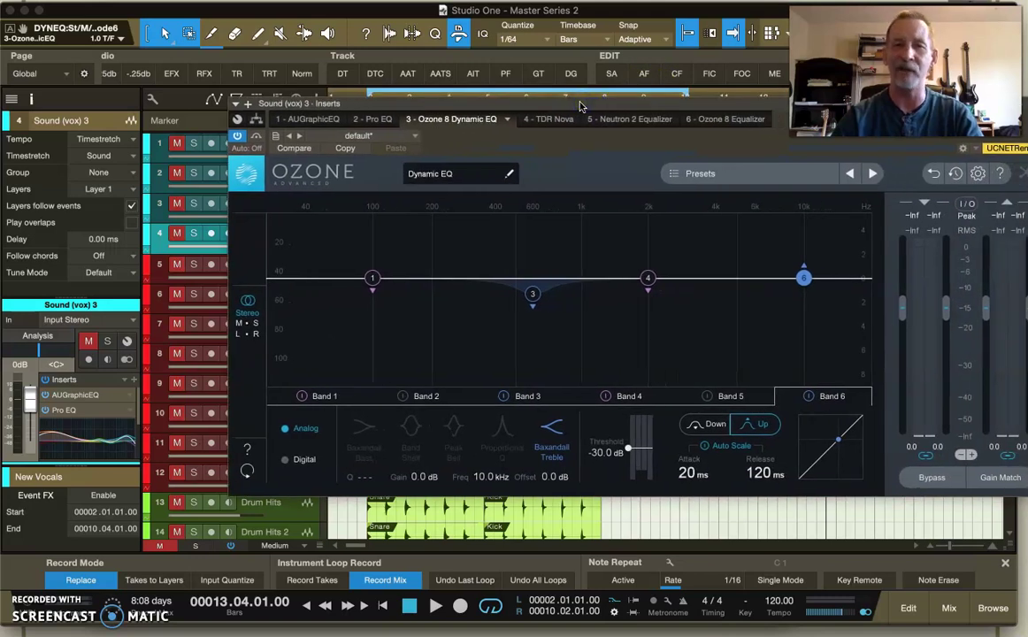
- Return to the Pro EQ insert and move its window clear of the track names
{"action": "left_click", "coordinate": [373, 119]}
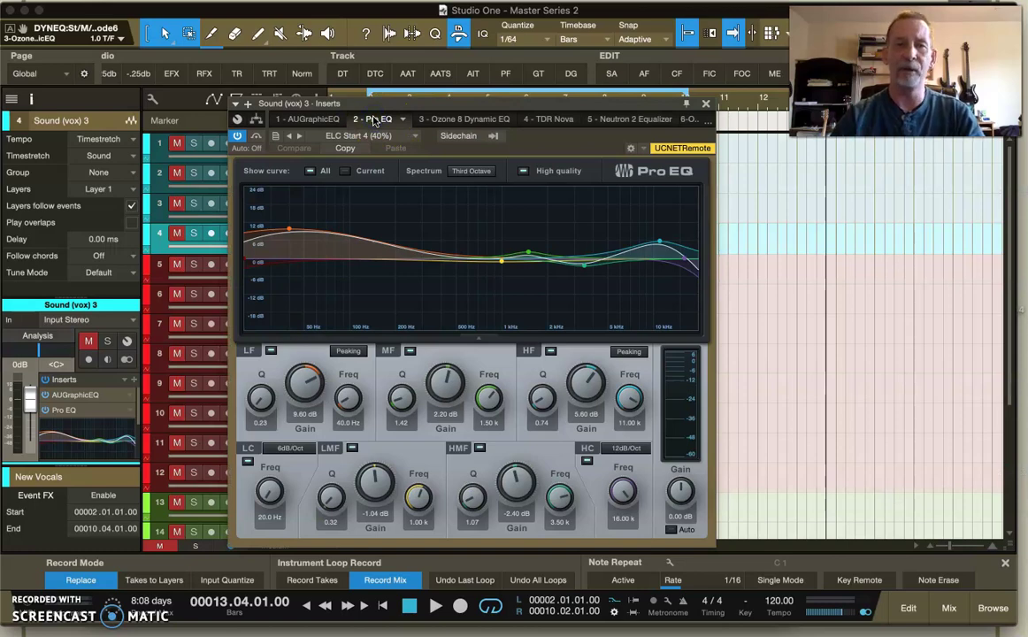
{"action": "left_click_drag", "start_coordinate": [453, 104], "coordinate": [527, 110]}
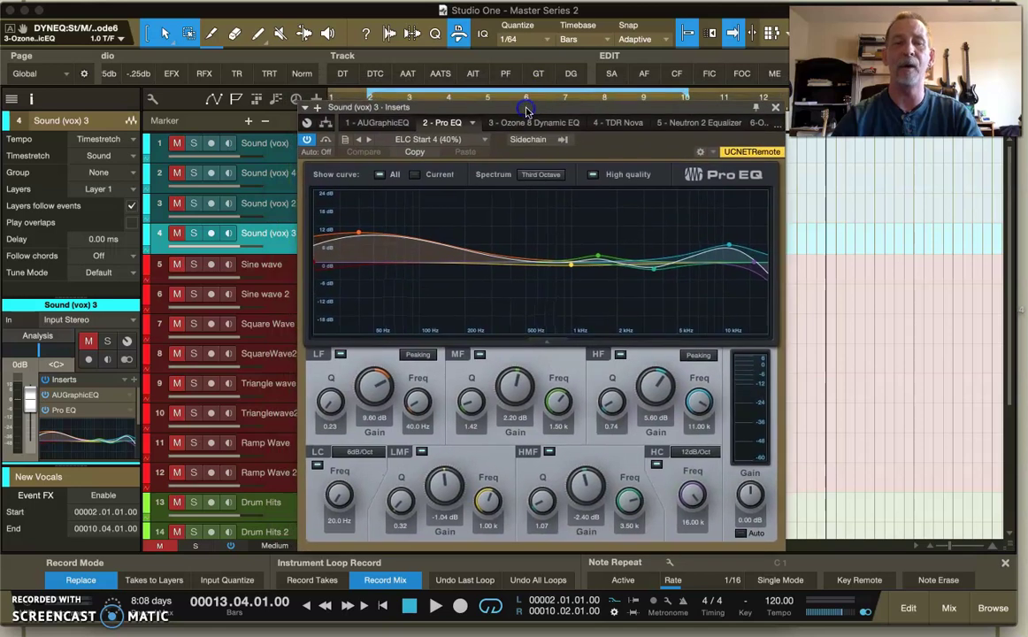
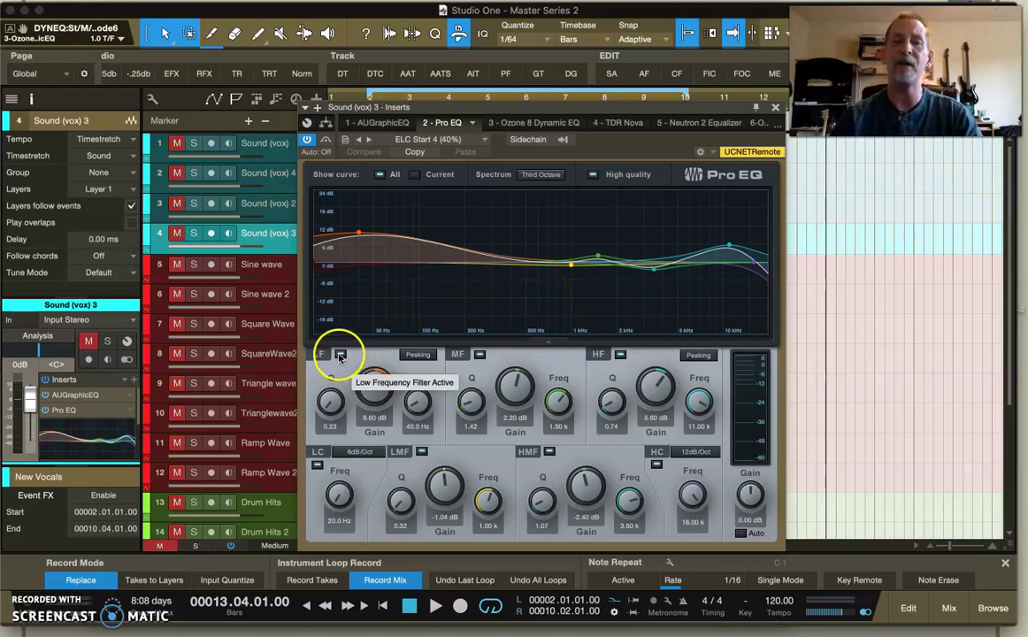
{"action": "left_click", "coordinate": [665, 268]}
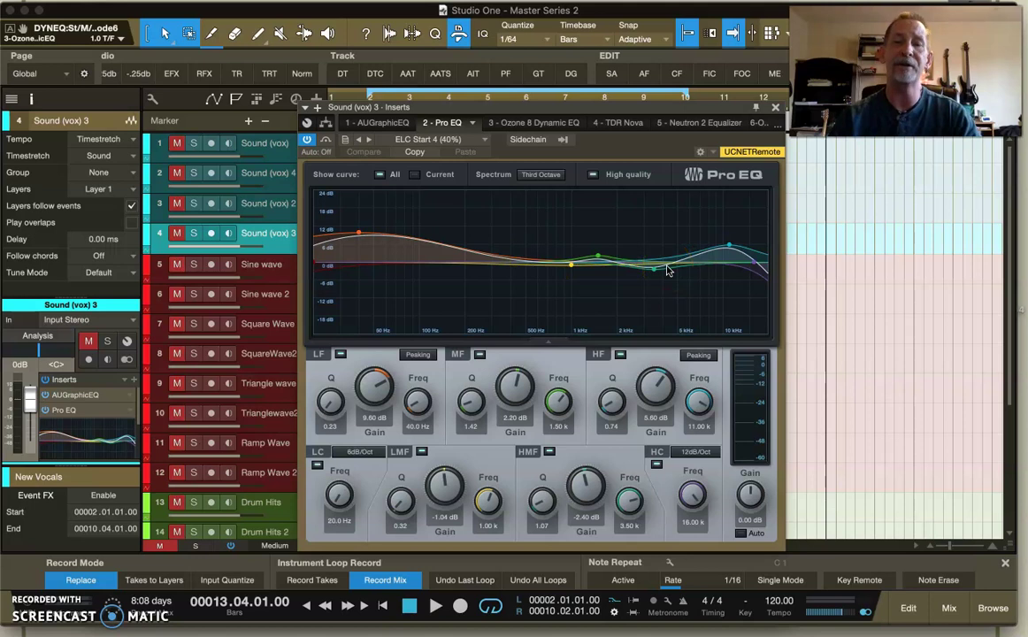
- Lower the LF gain to 8.88 dB and deactivate the LF, HF and HMF bands in Pro EQ
{"action": "left_click", "coordinate": [341, 355]}
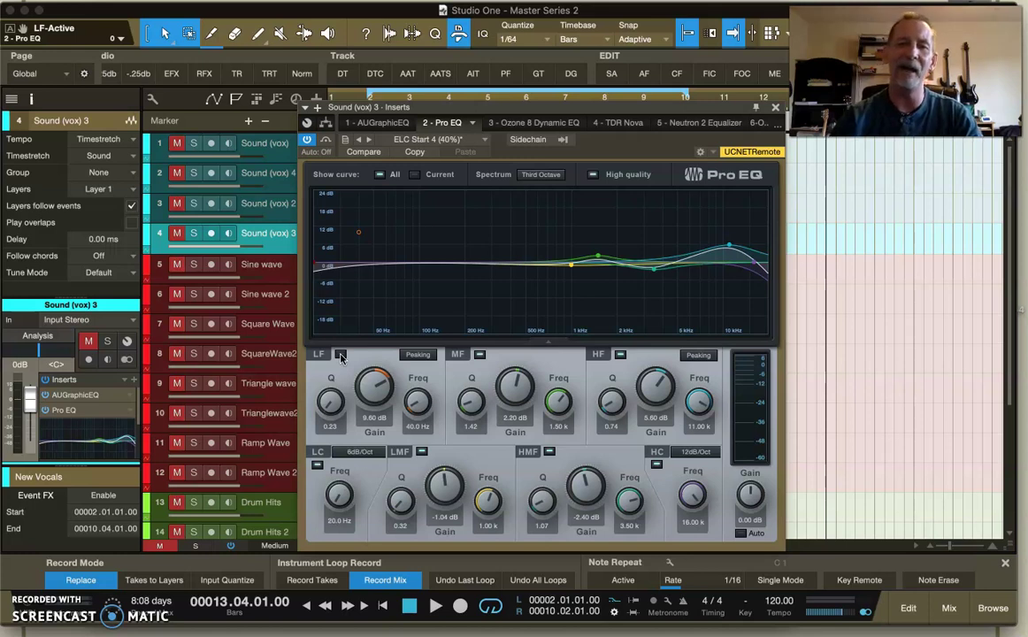
{"action": "left_click", "coordinate": [340, 354]}
{"action": "left_click_drag", "start_coordinate": [368, 398], "coordinate": [370, 395]}
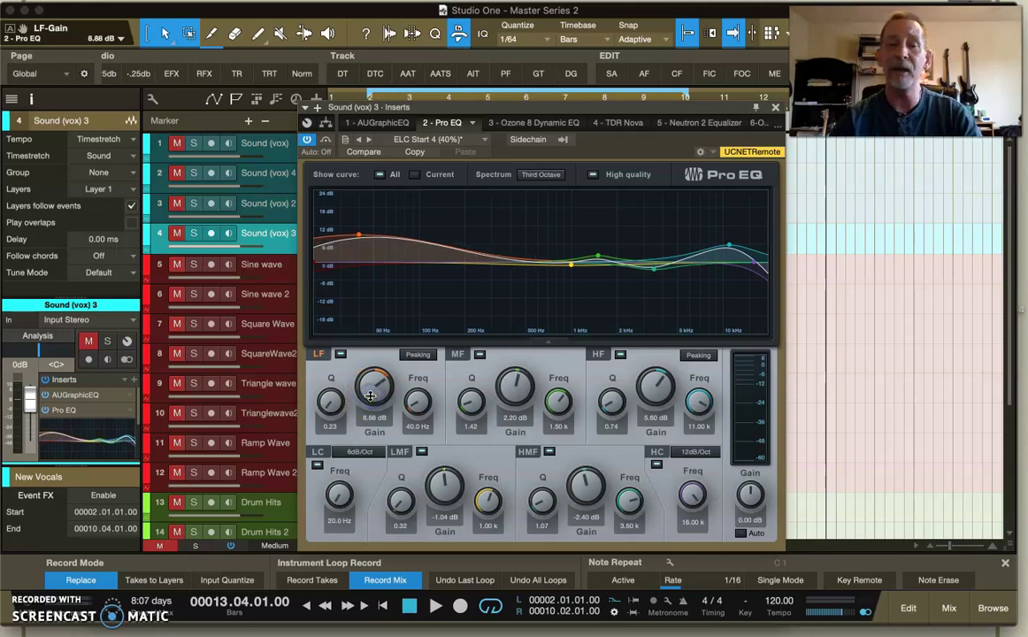
{"action": "left_click", "coordinate": [341, 355]}
{"action": "left_click", "coordinate": [620, 354]}
{"action": "left_click", "coordinate": [549, 452]}
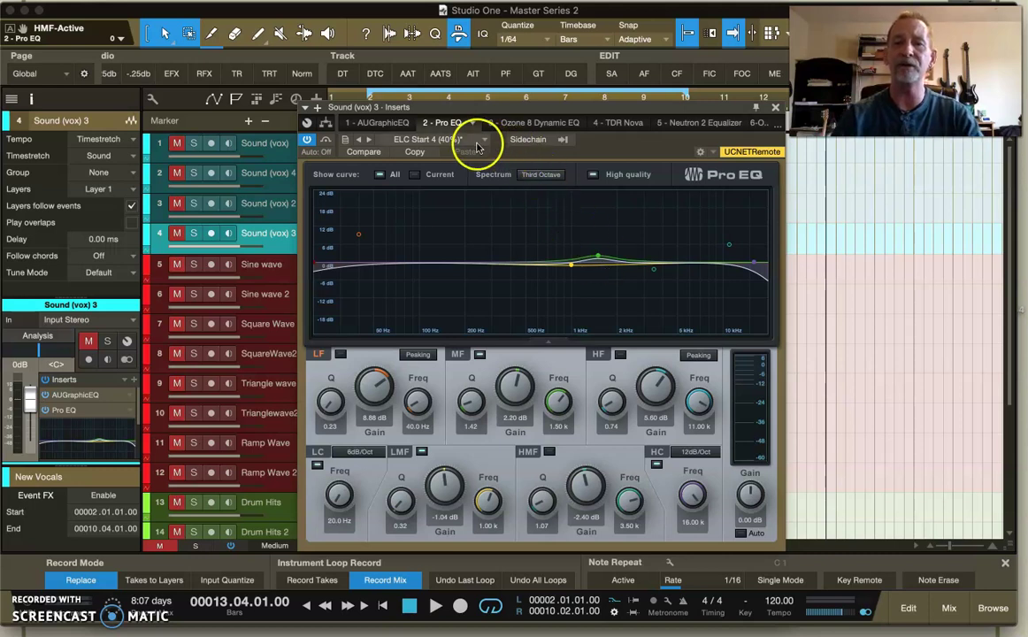
- Load the ELC Start 3 (60%) preset in Pro EQ and replace it with ELC Start 4 (40%)
{"action": "left_click", "coordinate": [438, 138]}
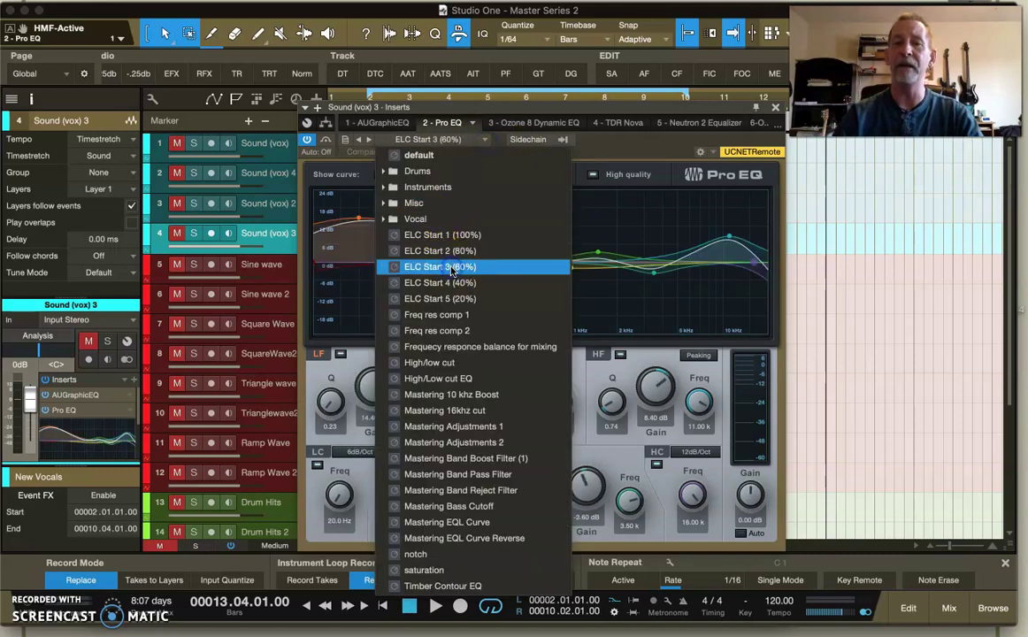
{"action": "left_click", "coordinate": [440, 267]}
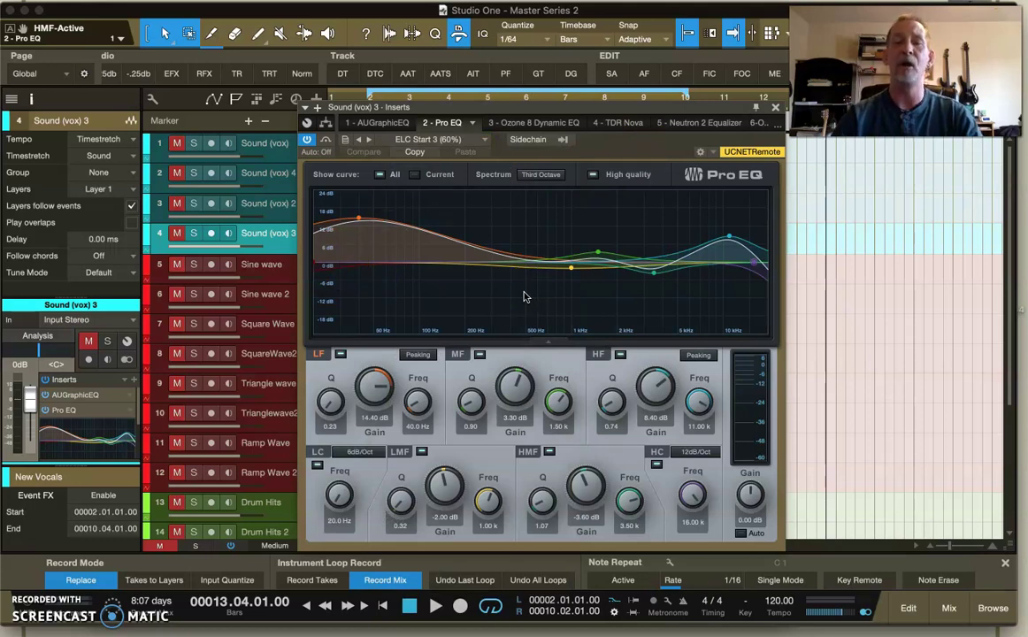
{"action": "left_click", "coordinate": [442, 138]}
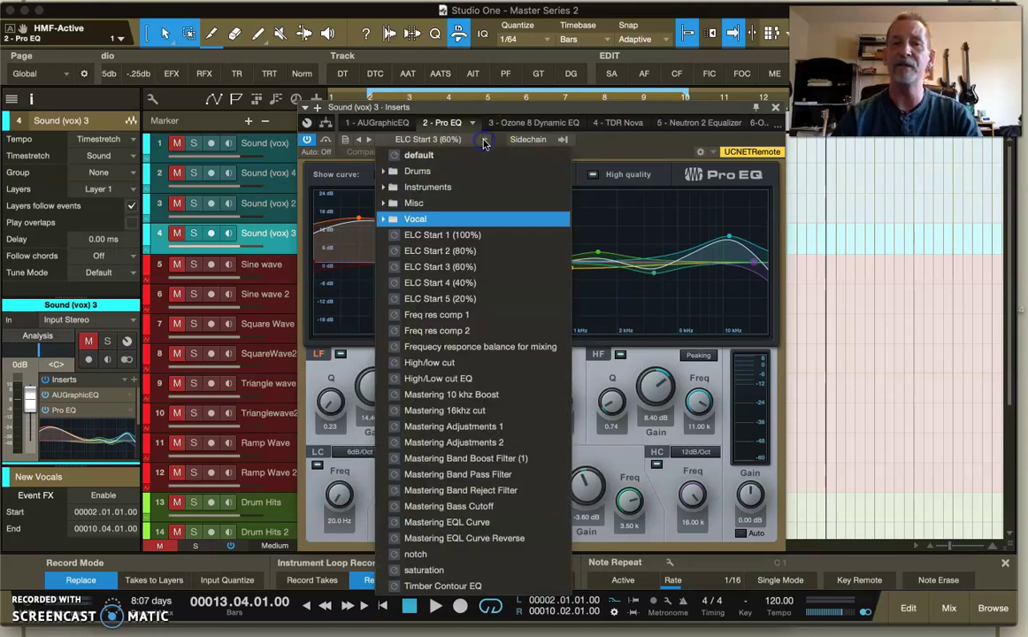
{"action": "left_click", "coordinate": [468, 281]}
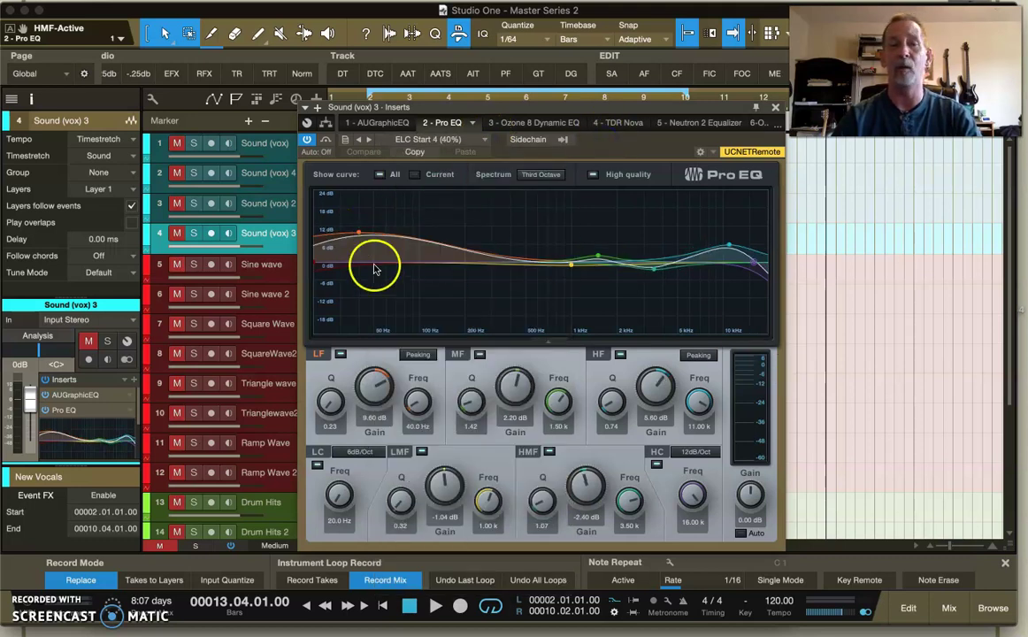
- Deactivate the HF, HMF and MF bands and lower the LF gain to 7.20 dB
{"action": "left_click", "coordinate": [621, 358]}
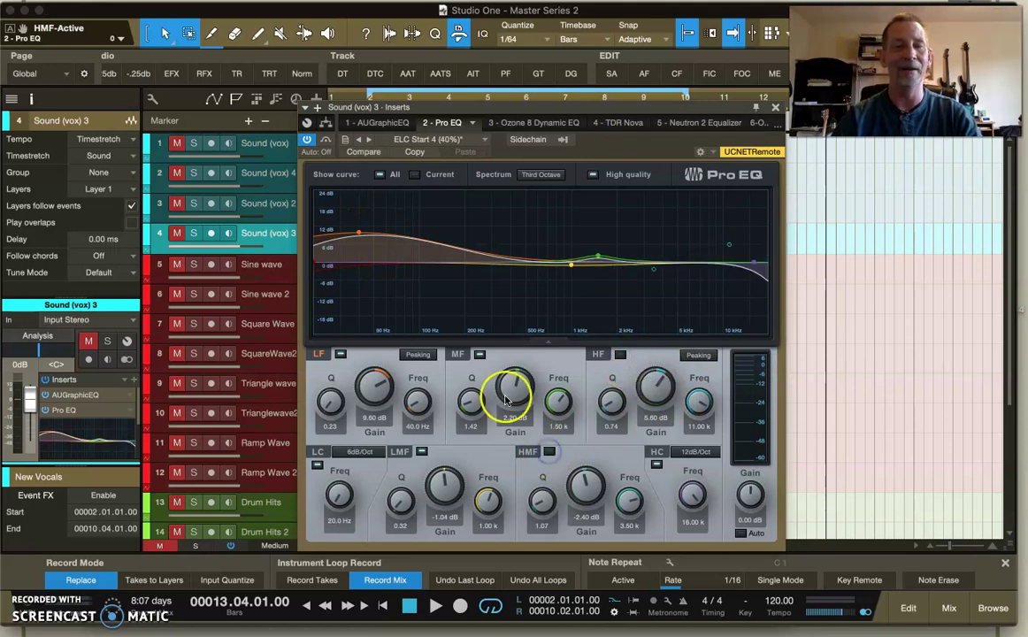
{"action": "left_click", "coordinate": [479, 356]}
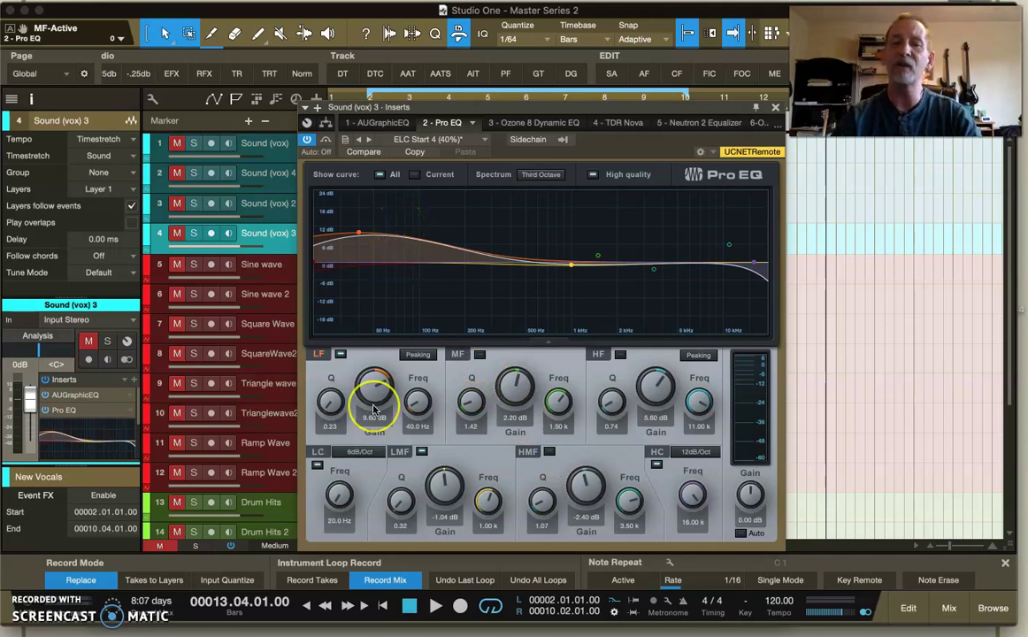
{"action": "mouse_move", "coordinate": [374, 409]}
{"action": "left_mouse_down"}
{"action": "mouse_move", "coordinate": [374, 389]}
{"action": "mouse_move", "coordinate": [374, 417]}
{"action": "mouse_move", "coordinate": [373, 400]}
{"action": "left_mouse_up"}
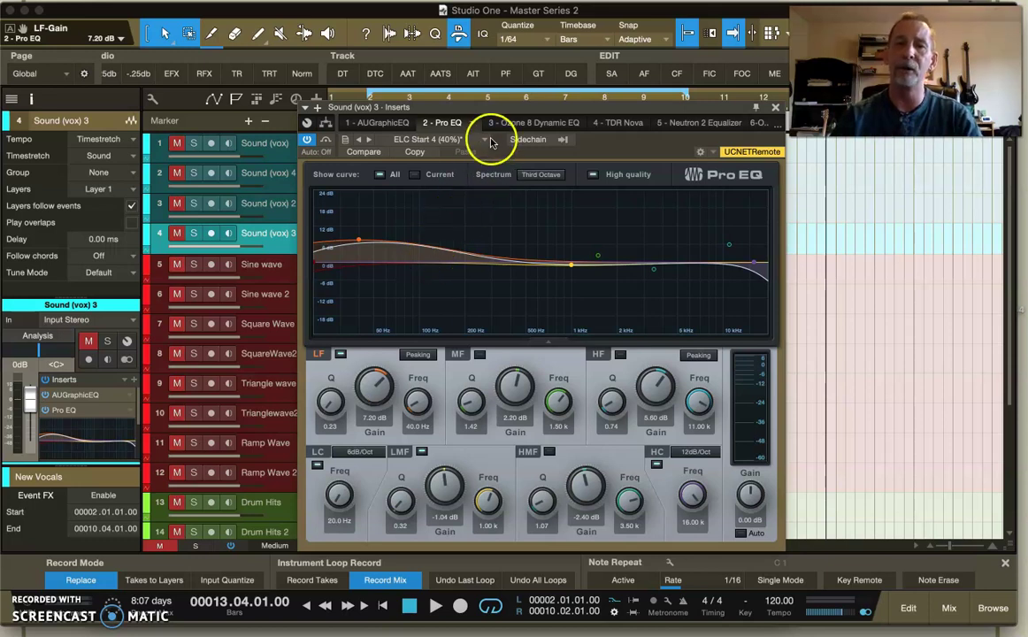
- Reload the ELC Start 4 (40%) preset and set LF to -12.71 dB, MF to -3.76 dB, HMF to 7.53 dB and HF to -6.35 dB
{"action": "left_click", "coordinate": [447, 139]}
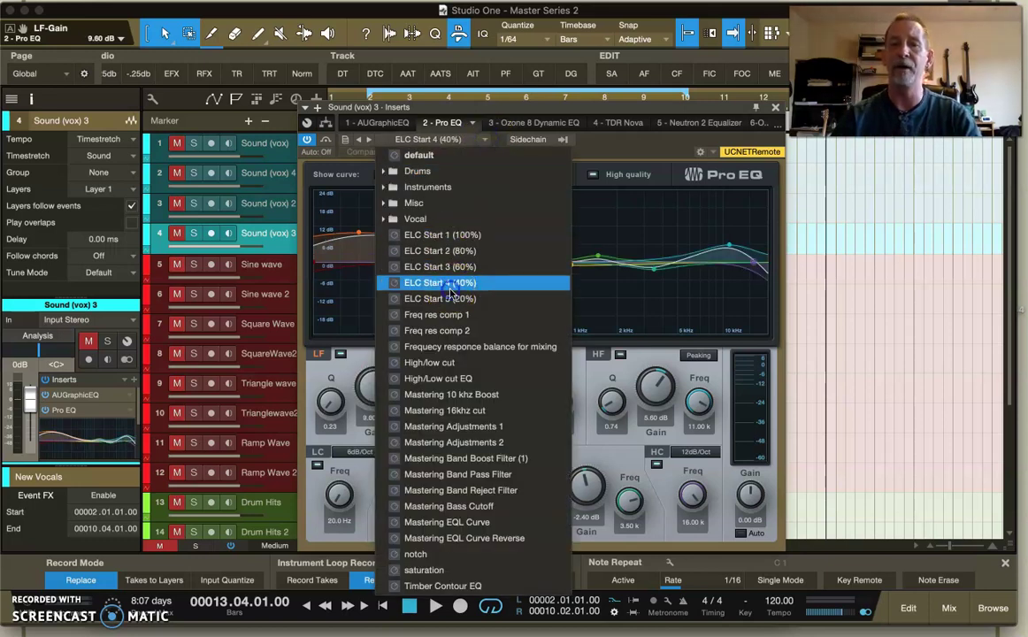
{"action": "left_click", "coordinate": [634, 132]}
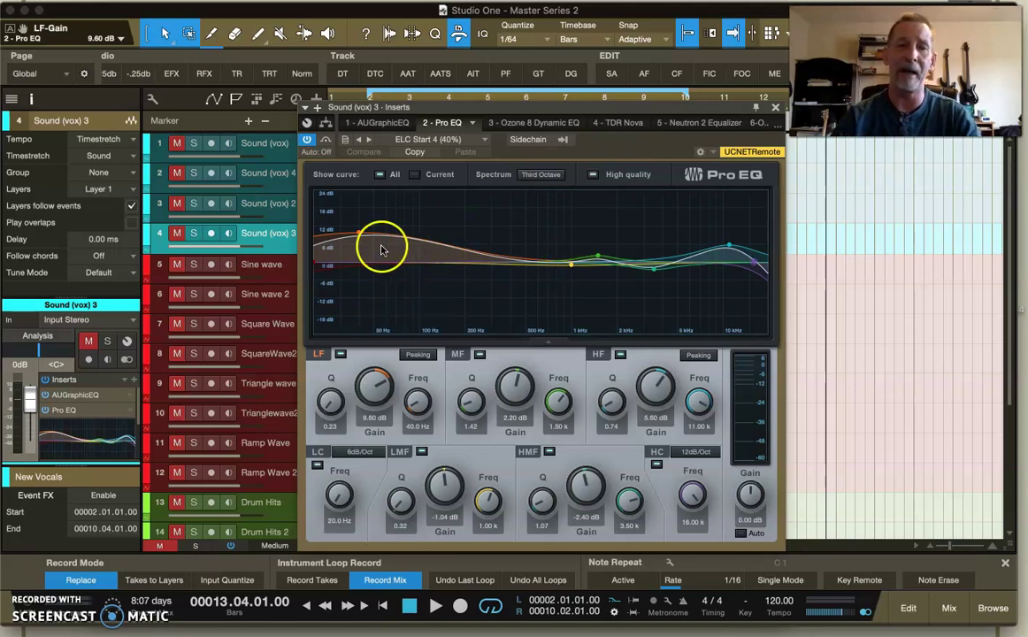
{"action": "left_click_drag", "start_coordinate": [358, 233], "coordinate": [369, 301]}
{"action": "left_click_drag", "start_coordinate": [598, 257], "coordinate": [597, 280]}
{"action": "left_click_drag", "start_coordinate": [652, 267], "coordinate": [652, 239]}
{"action": "left_click_drag", "start_coordinate": [730, 245], "coordinate": [725, 285]}
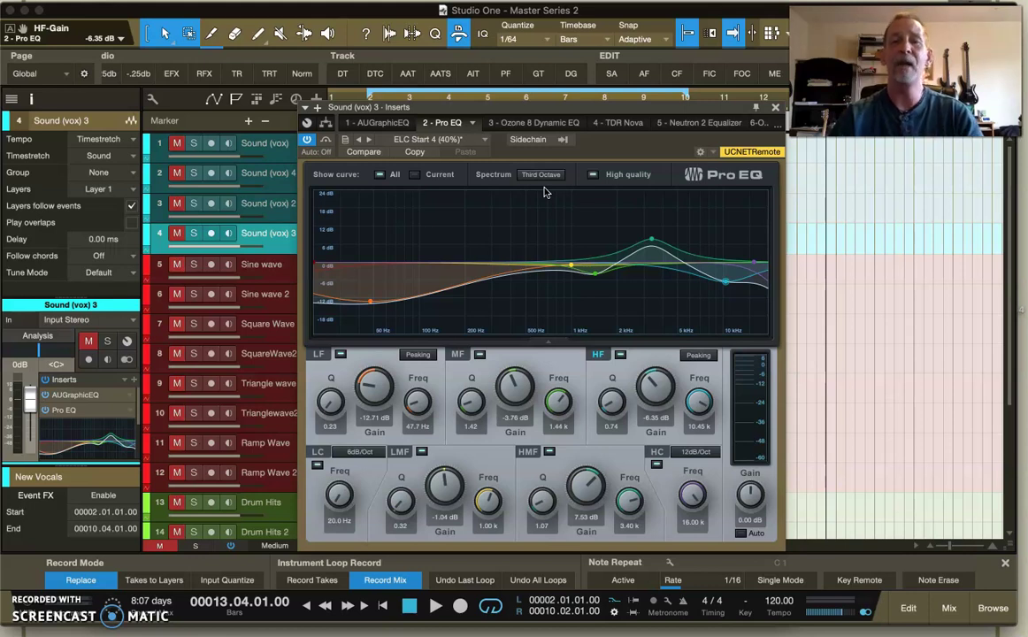
- Replace the reshaped Pro EQ curve with the ELC Start 5 (20%) preset
{"action": "left_click", "coordinate": [433, 137]}
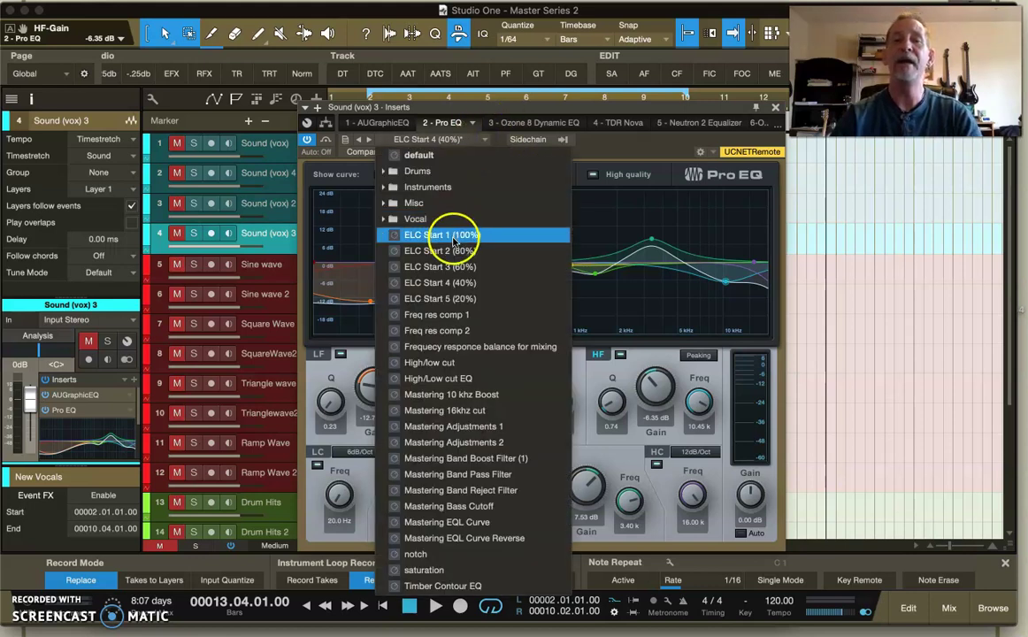
{"action": "left_click", "coordinate": [439, 298]}
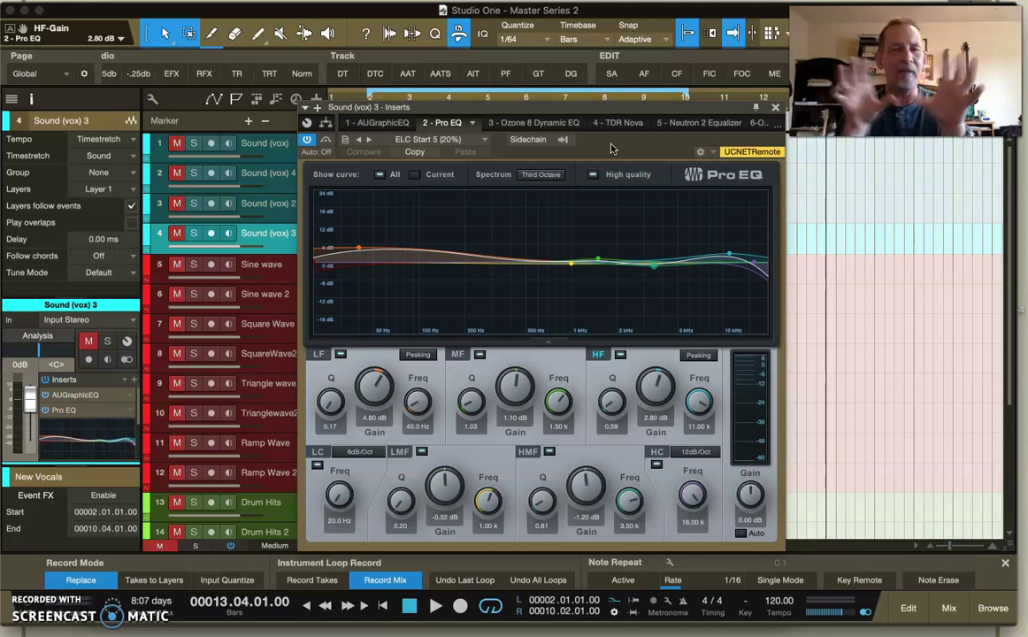
{"action": "left_click", "coordinate": [612, 147]}
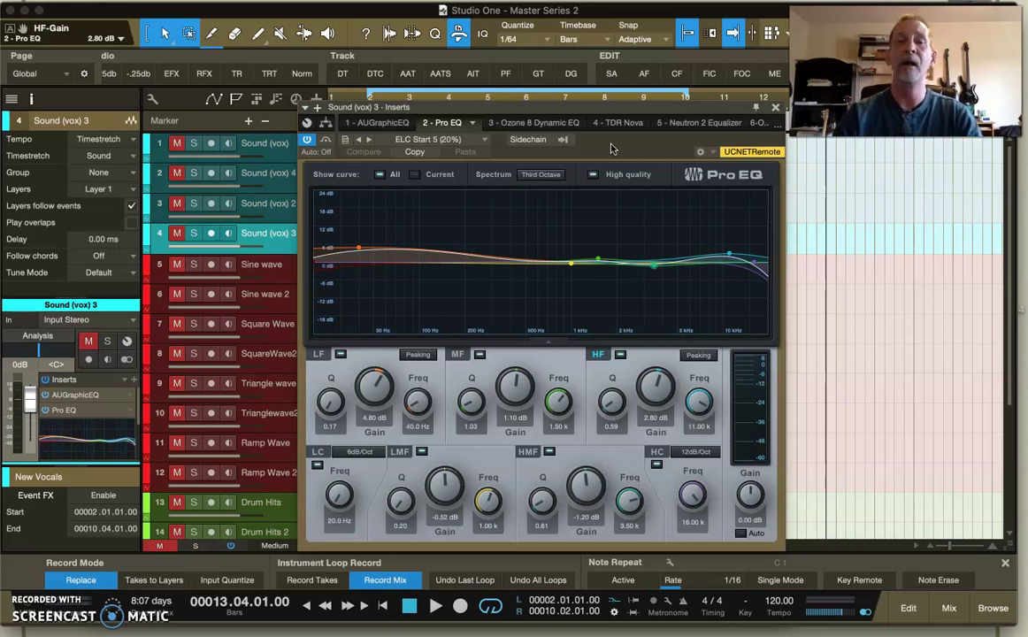
- Load the ELC Start 3 (60%) preset and set the LF gain to 12.72 dB, MF to 3.78 dB and HF to 9.36 dB
{"action": "left_click", "coordinate": [482, 139]}
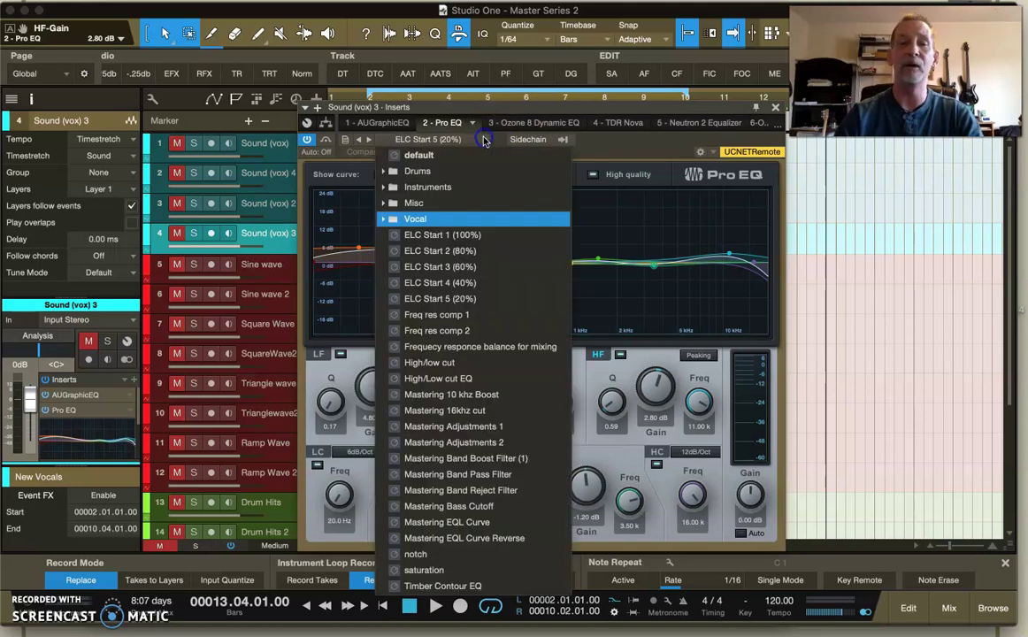
{"action": "left_click", "coordinate": [466, 269]}
{"action": "left_click", "coordinate": [641, 140]}
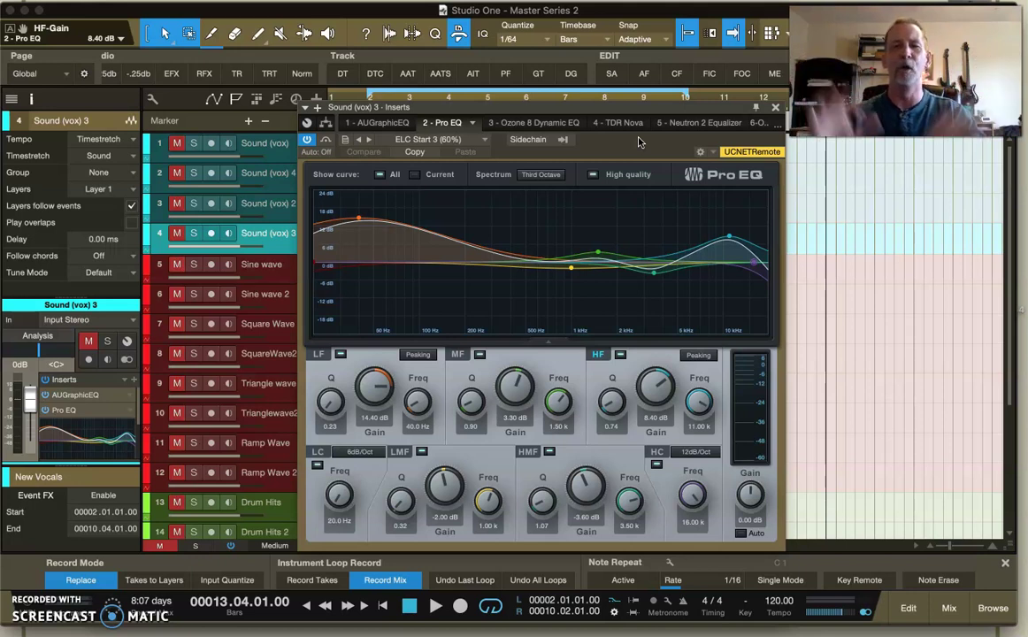
{"action": "left_click_drag", "start_coordinate": [371, 387], "coordinate": [372, 395]}
{"action": "left_click_drag", "start_coordinate": [514, 387], "coordinate": [515, 386]}
{"action": "left_click_drag", "start_coordinate": [654, 386], "coordinate": [654, 380]}
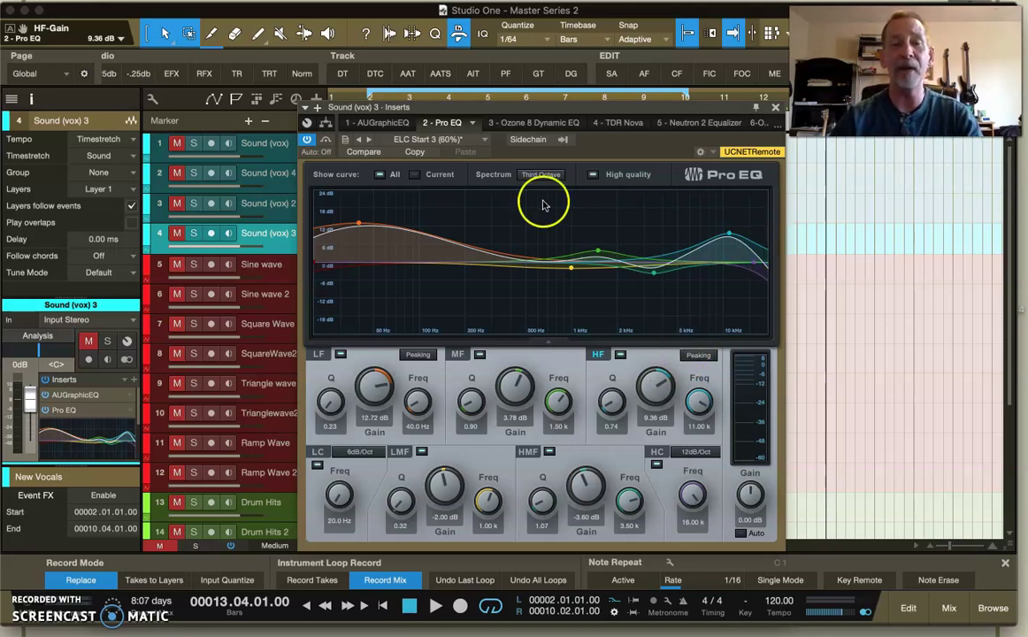
- Load the ELC Start 5 (20%) preset in Pro EQ and replace it with ELC Start 4 (40%)
{"action": "left_click", "coordinate": [449, 139]}
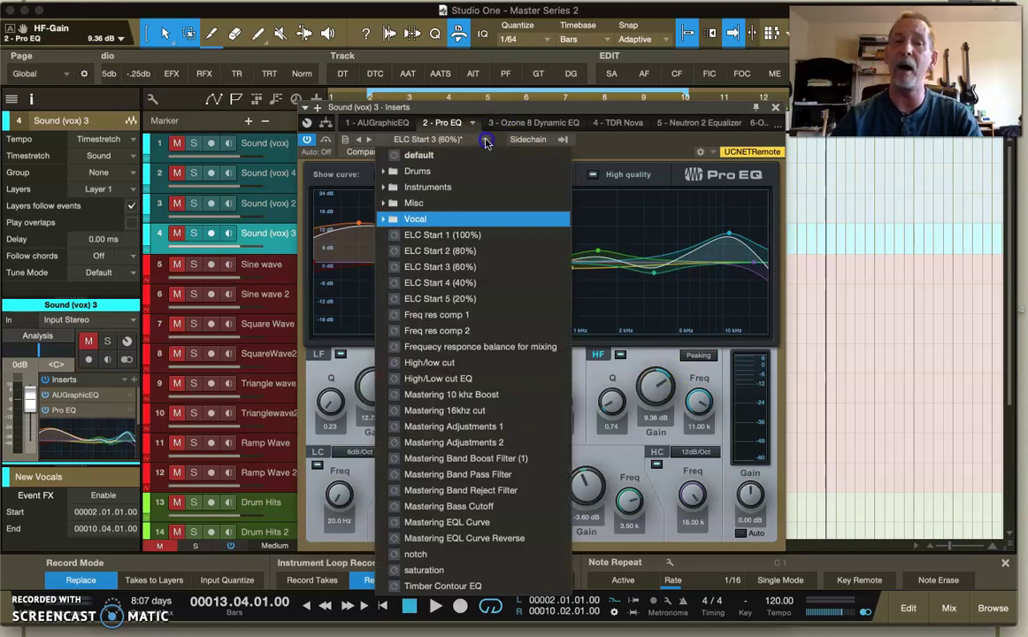
{"action": "left_click", "coordinate": [473, 301]}
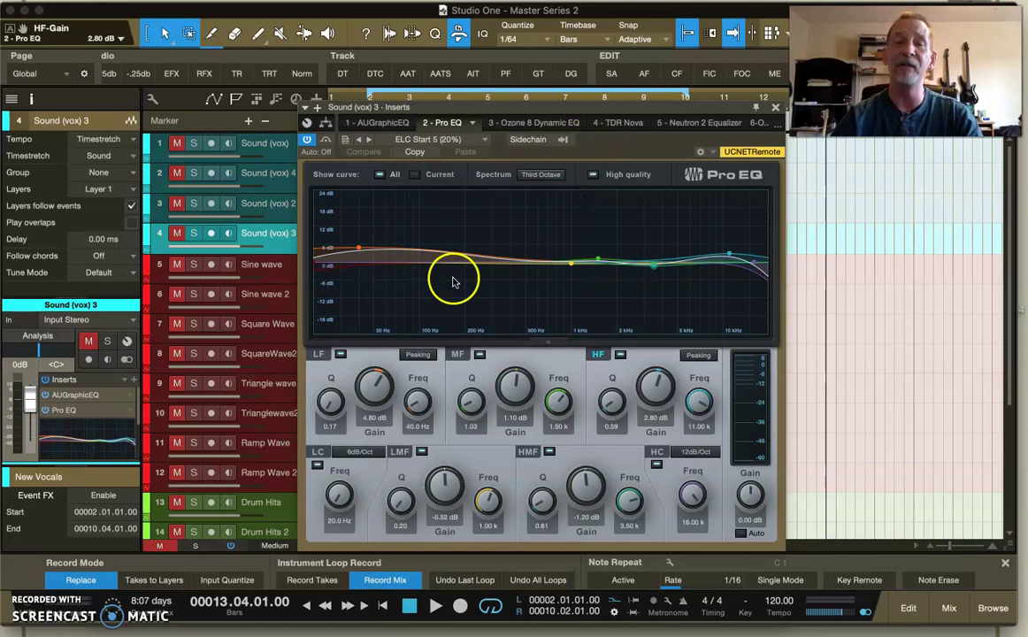
{"action": "left_click", "coordinate": [442, 137]}
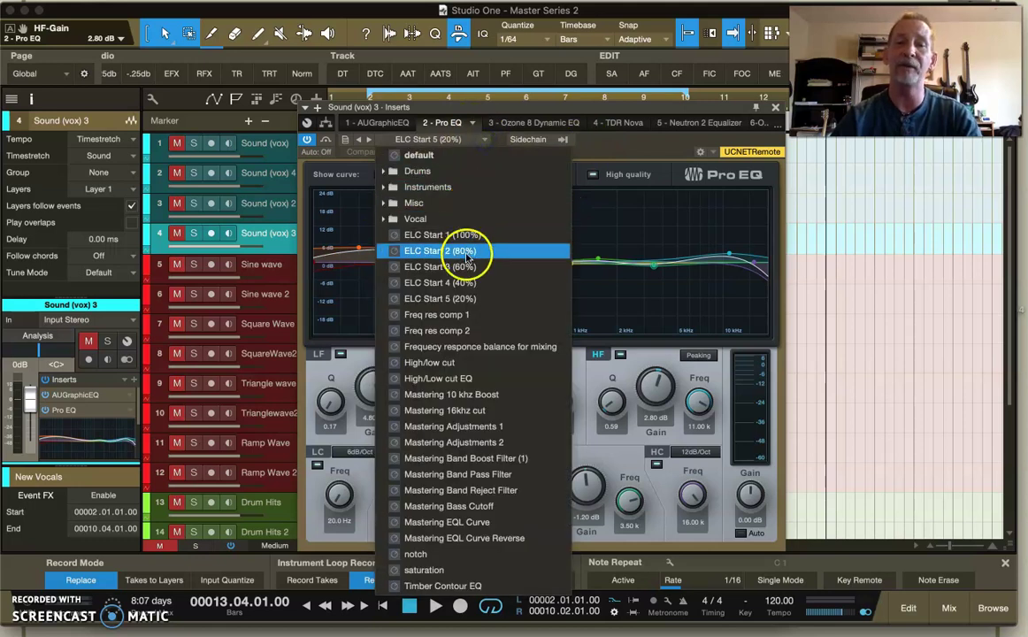
{"action": "left_click", "coordinate": [420, 283]}
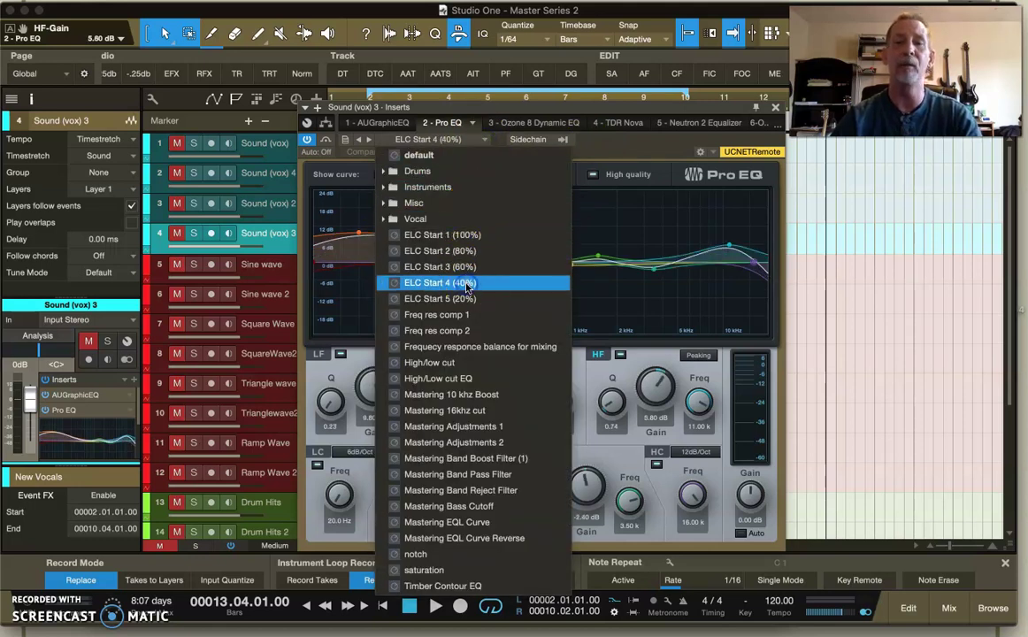
{"action": "left_click", "coordinate": [609, 150]}
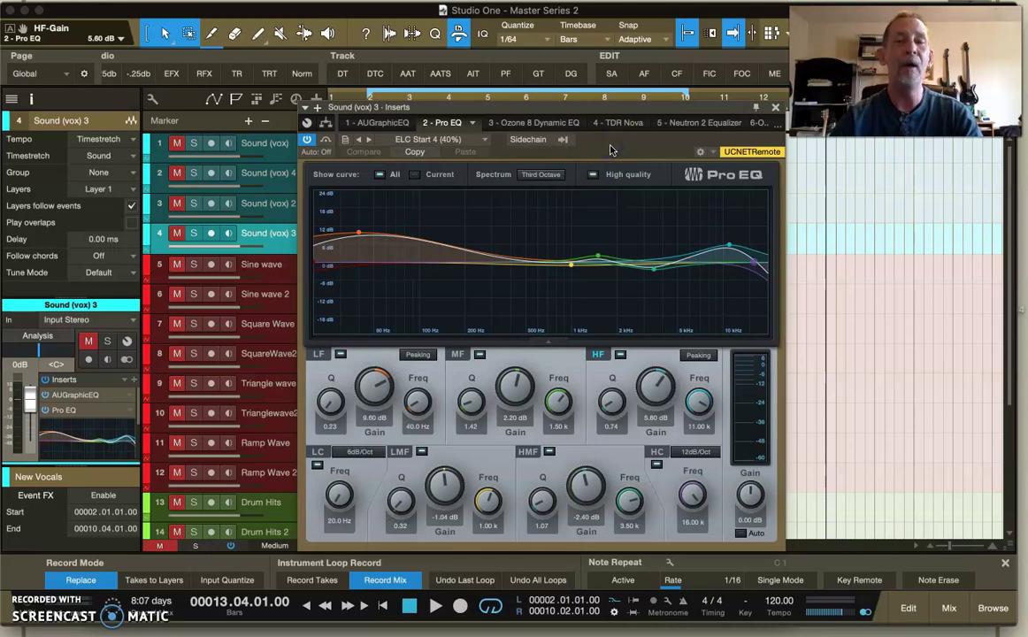
- Load the ELC Start 5 (20%) preset and set the LF gain to 6.00 dB and the HF gain to 2.32 dB
{"action": "left_click", "coordinate": [440, 135]}
{"action": "left_click", "coordinate": [465, 298]}
{"action": "left_click", "coordinate": [572, 162]}
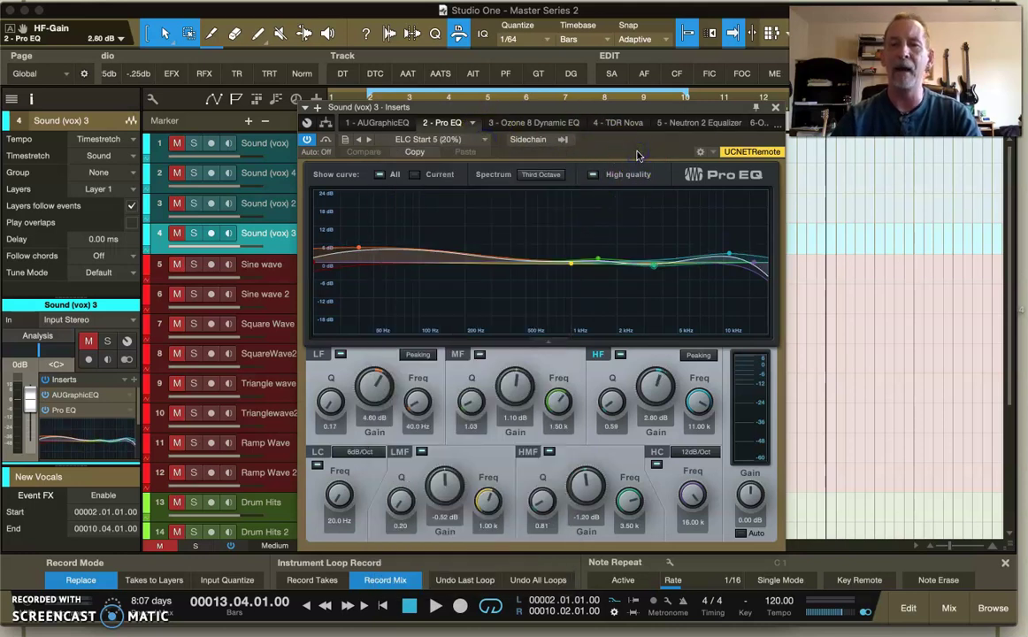
{"action": "left_click_drag", "start_coordinate": [371, 387], "coordinate": [374, 380]}
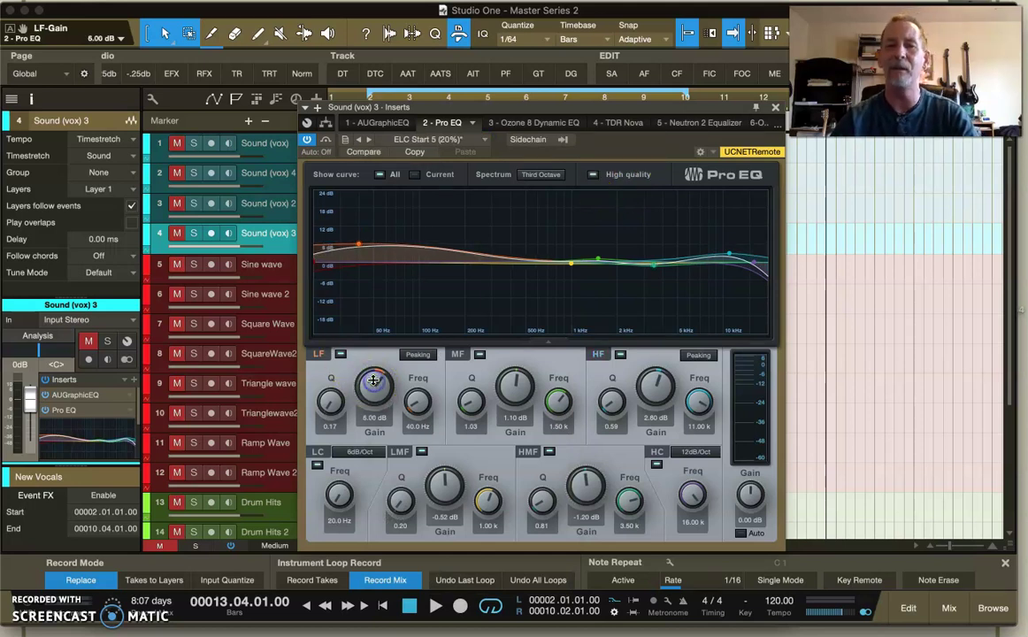
{"action": "left_click_drag", "start_coordinate": [654, 387], "coordinate": [652, 387]}
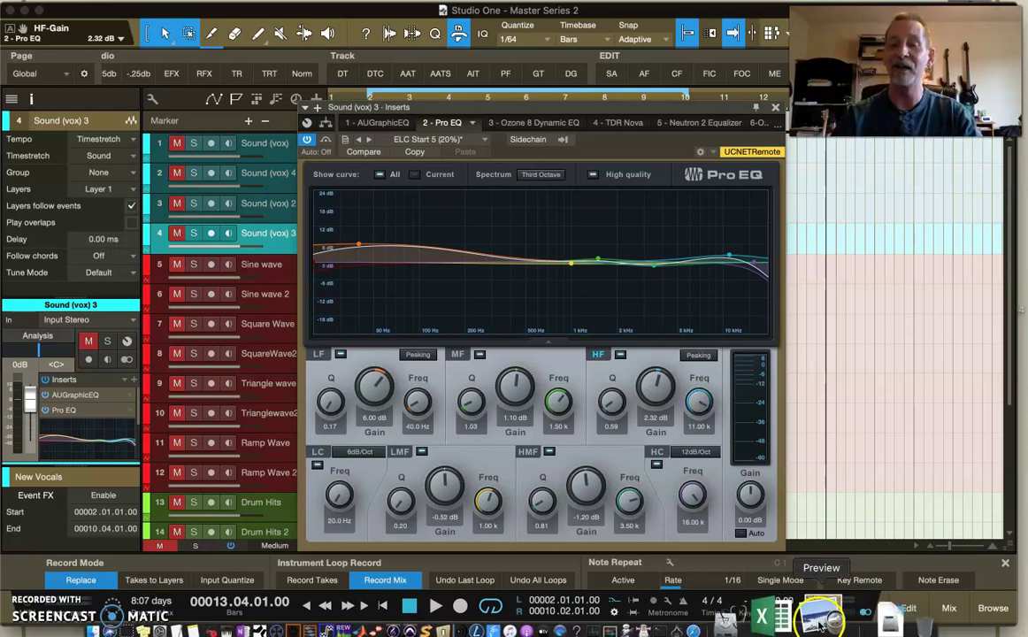
- Switch to Preview to view the equal-loudness-contour chart image
{"action": "left_click", "coordinate": [819, 622]}
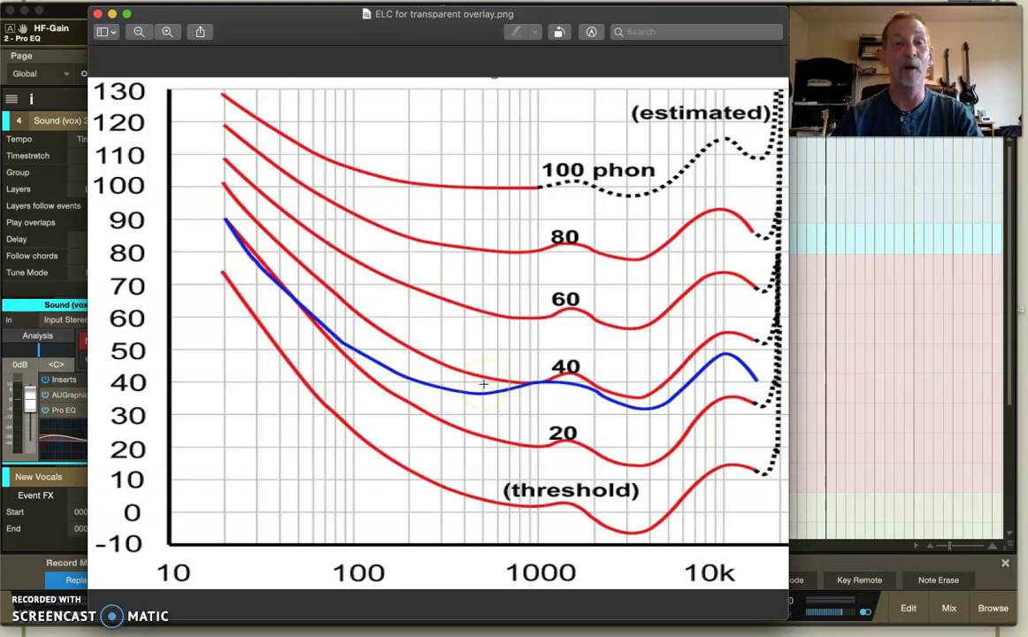